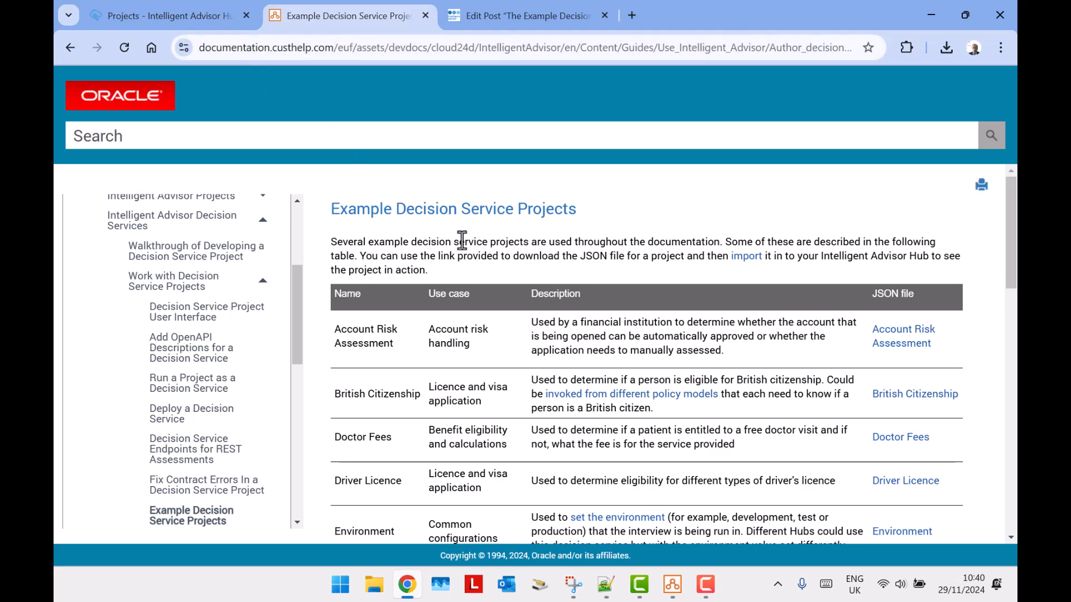
Examine the table of example decision service projects, including the Pension Age entry and its description.
scroll(494, 226, "down", 5)
scroll(495, 228, "down", 6)
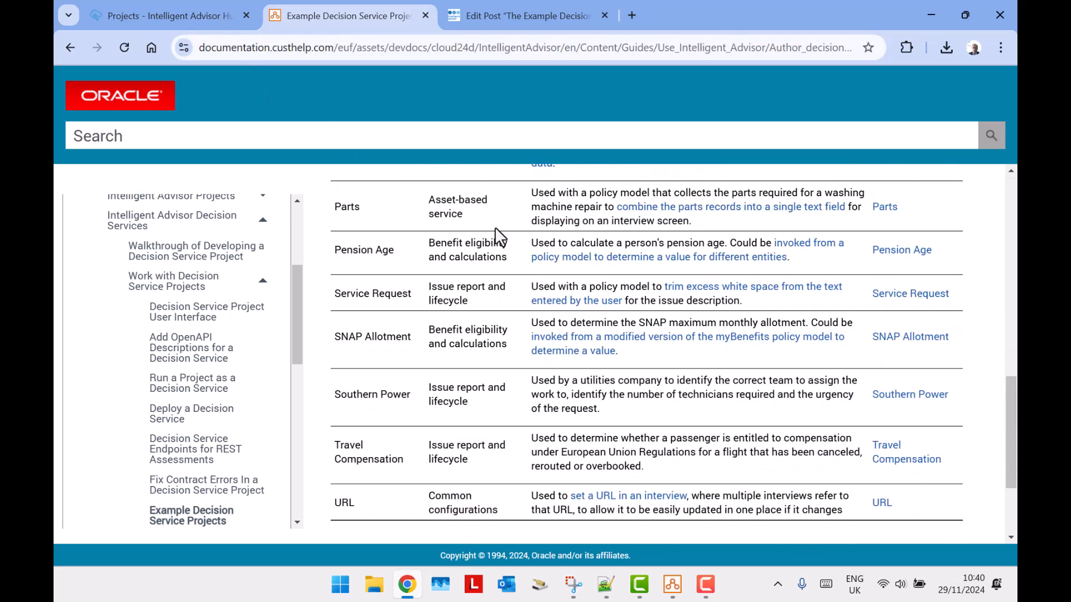
scroll(496, 228, "up", 12)
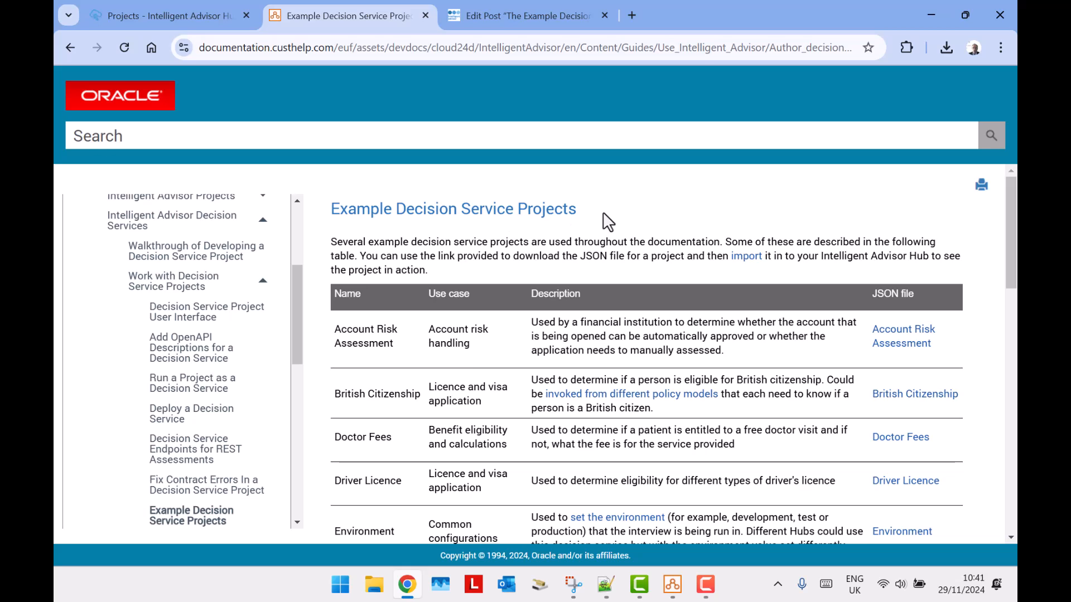
scroll(608, 222, "down", 10)
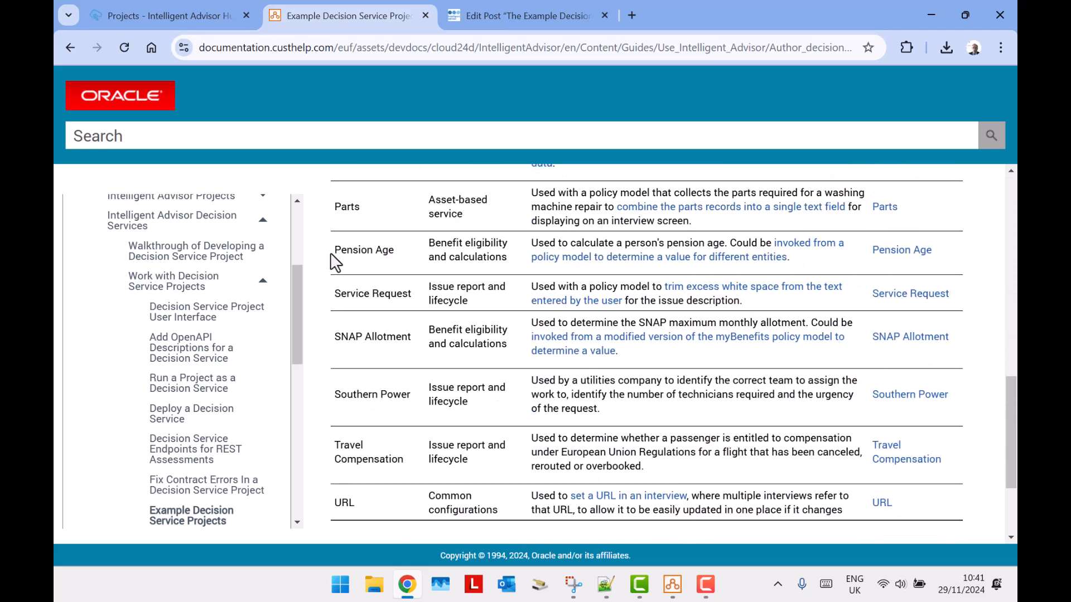
left_click_drag(331, 257, 380, 250)
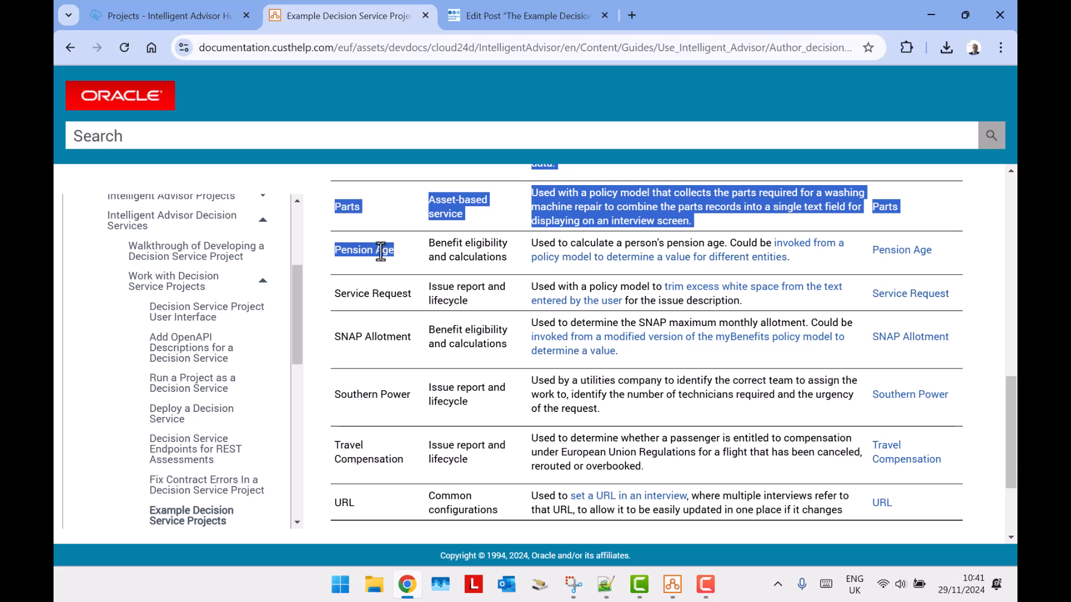
double_click(381, 250)
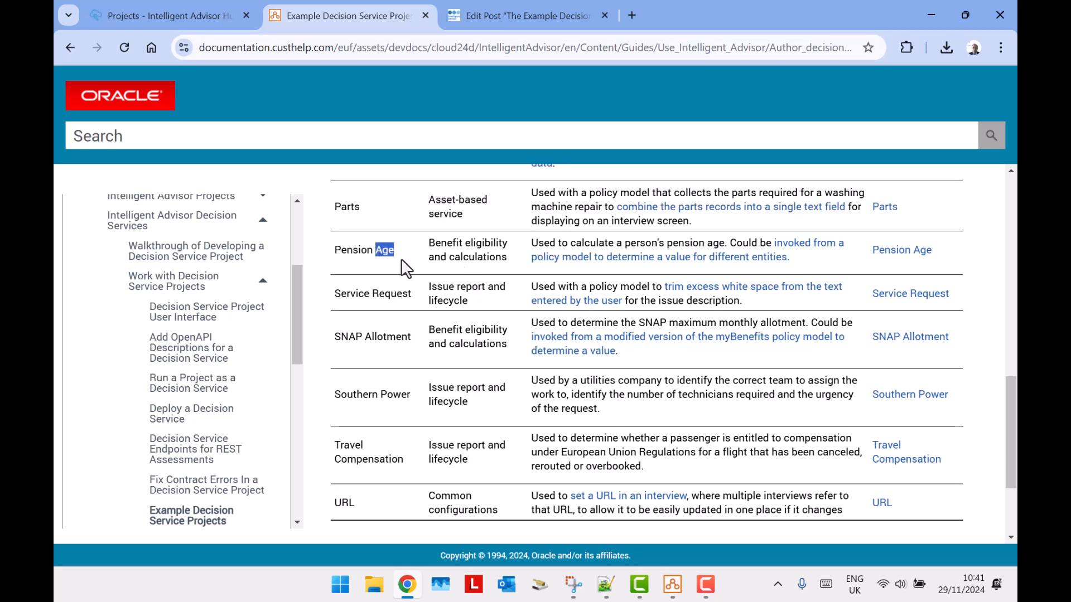
scroll(437, 276, "up", 3)
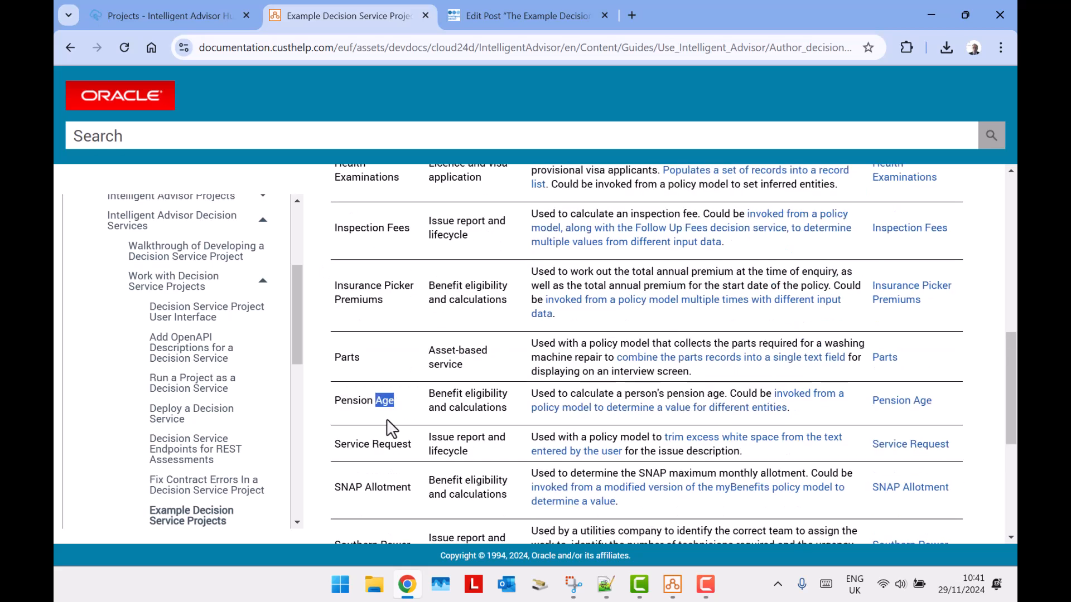
left_click(392, 310)
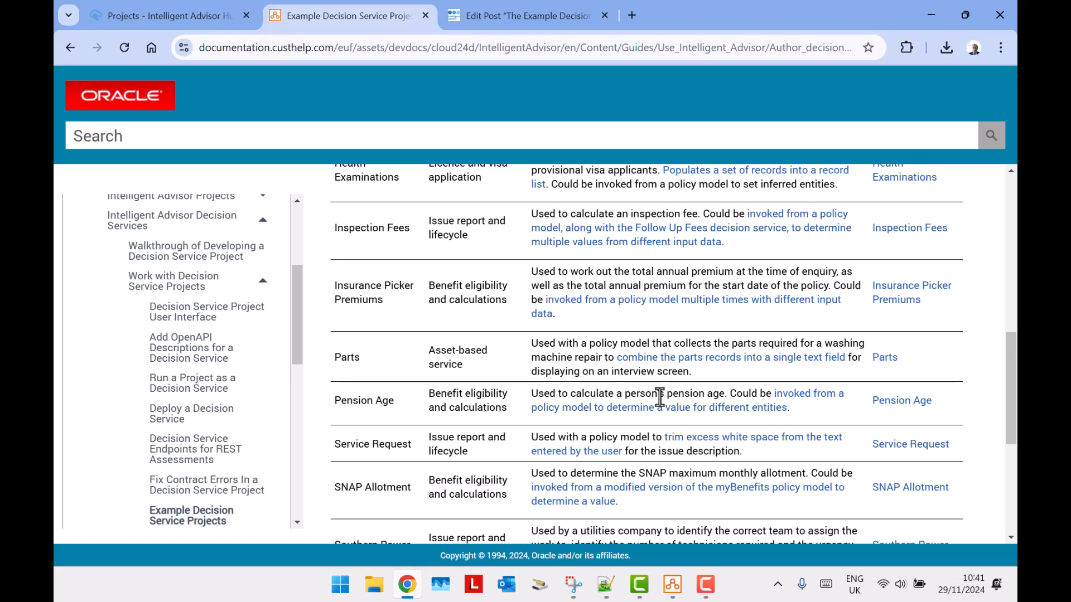
Save the Pension Age example's JSON file to the Downloads folder.
right_click(912, 405)
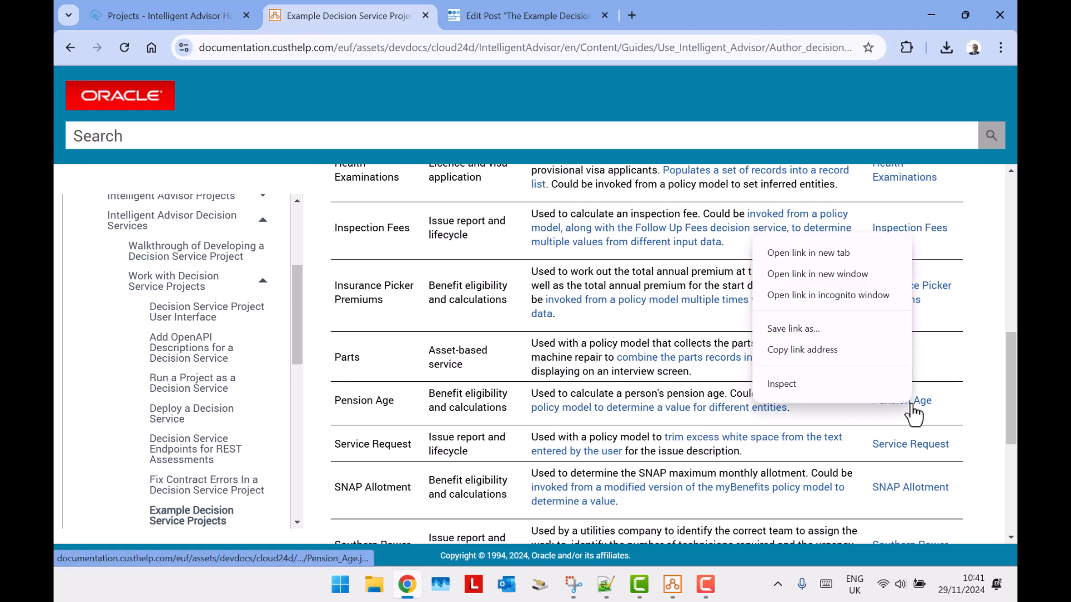
left_click(803, 335)
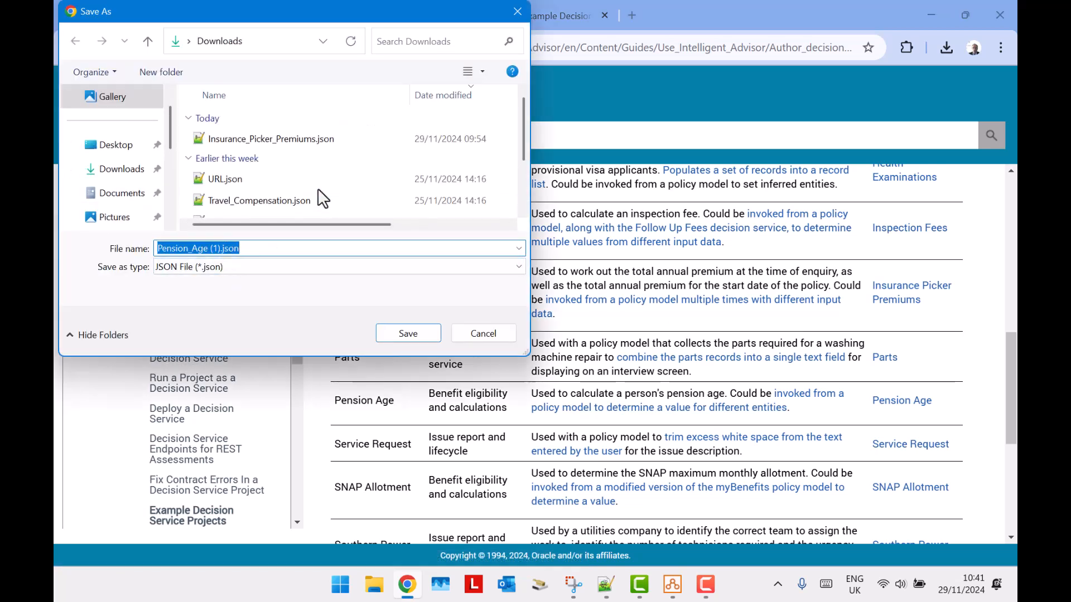
scroll(323, 198, "down", 2)
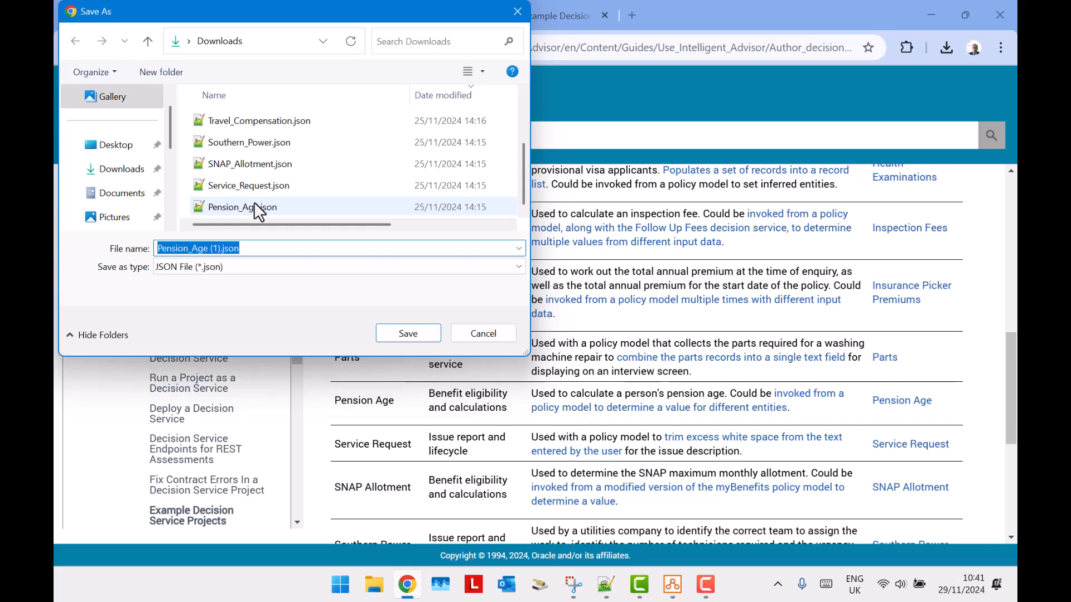
left_click(423, 338)
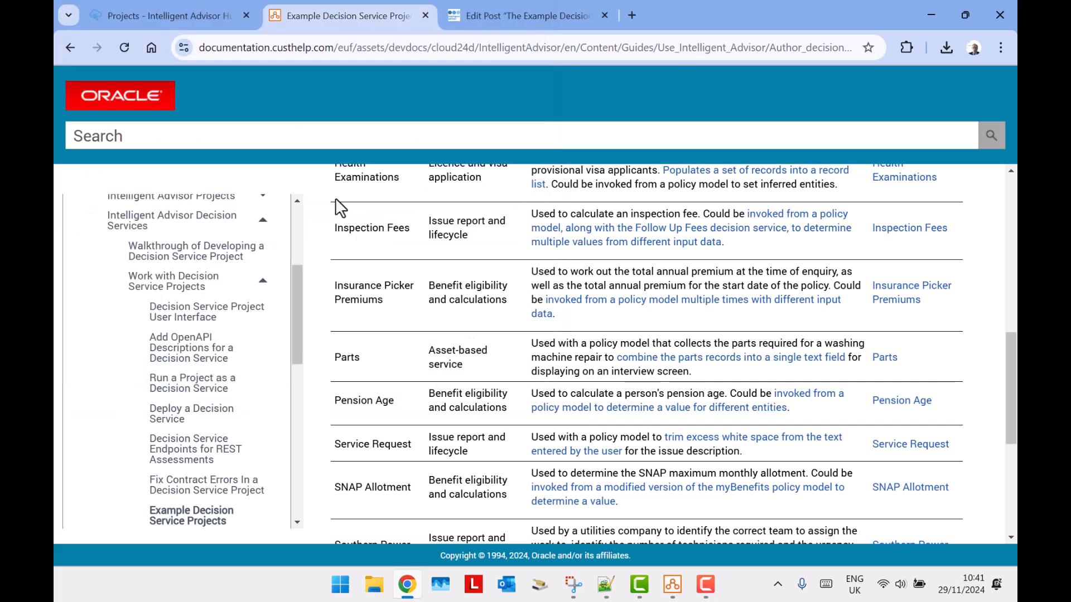
Switch to the Intelligent Advisor Hub projects page and load Pension_Age.json from Downloads for import.
left_click(189, 13)
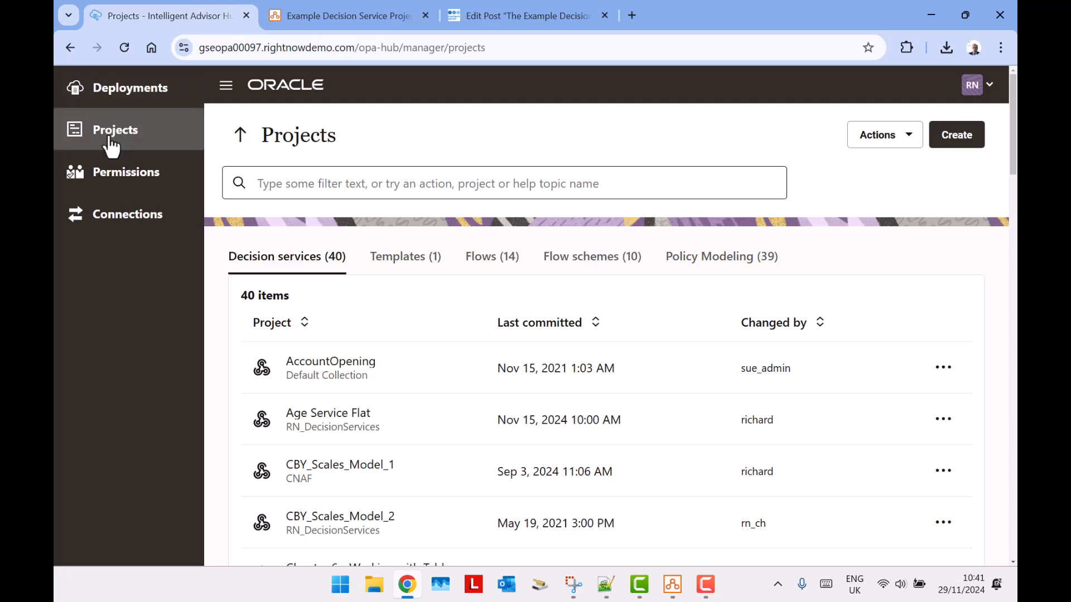
left_click(908, 139)
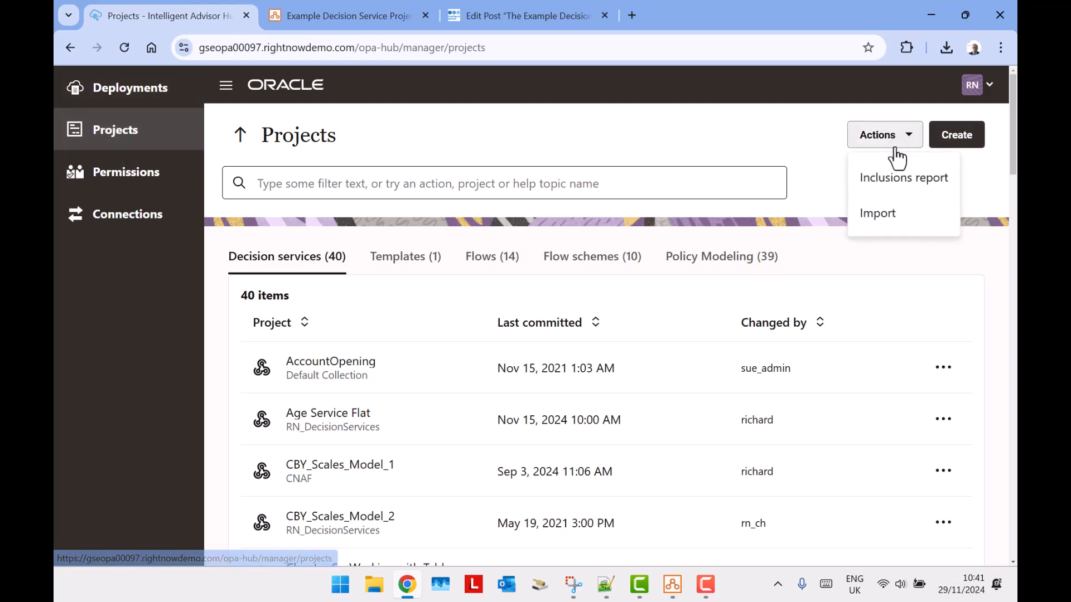
left_click(887, 215)
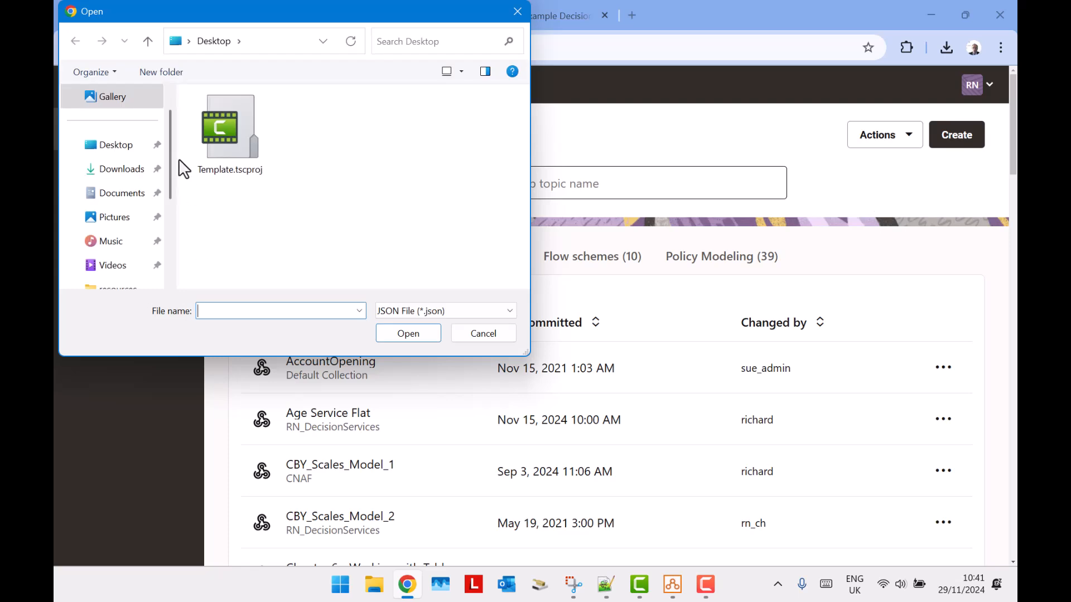
left_click(121, 169)
scroll(413, 238, "down", 1)
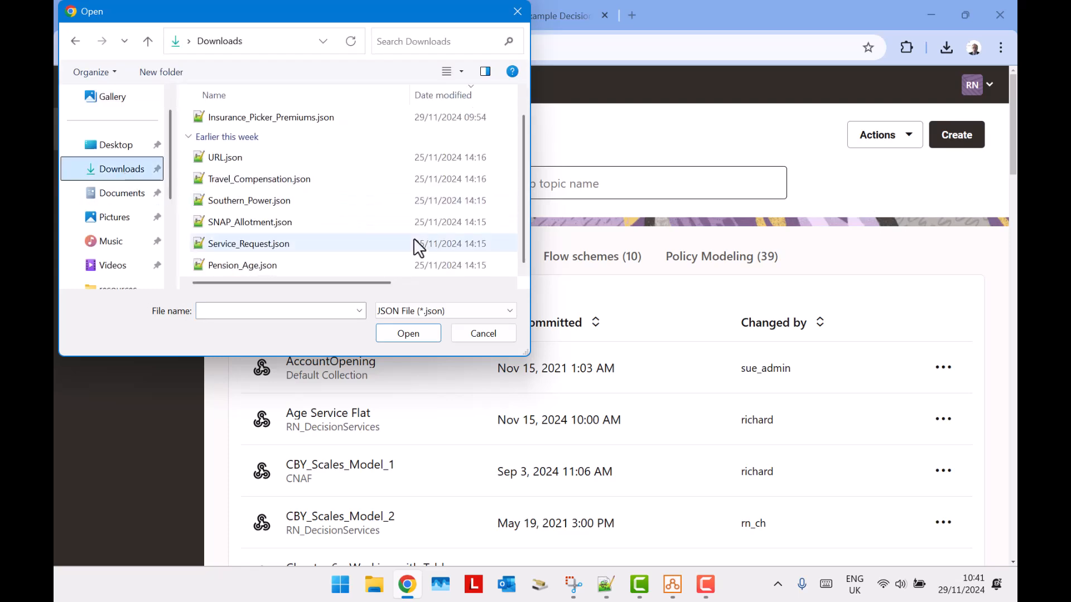
double_click(288, 272)
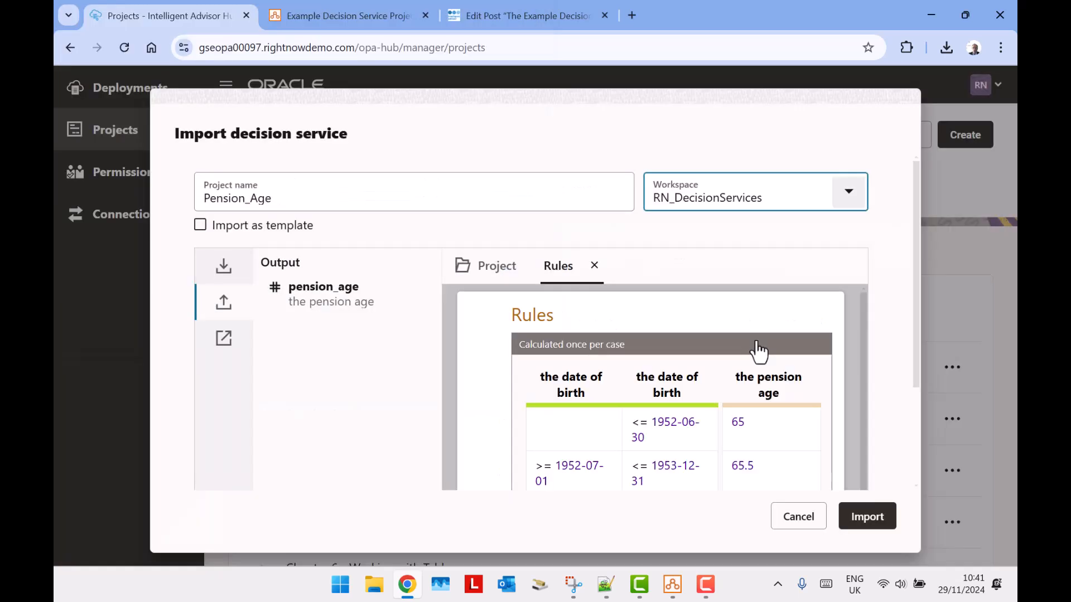
Name the project RN Pension_Age, preview its input and output, and import it.
left_click(203, 200)
type("RN")
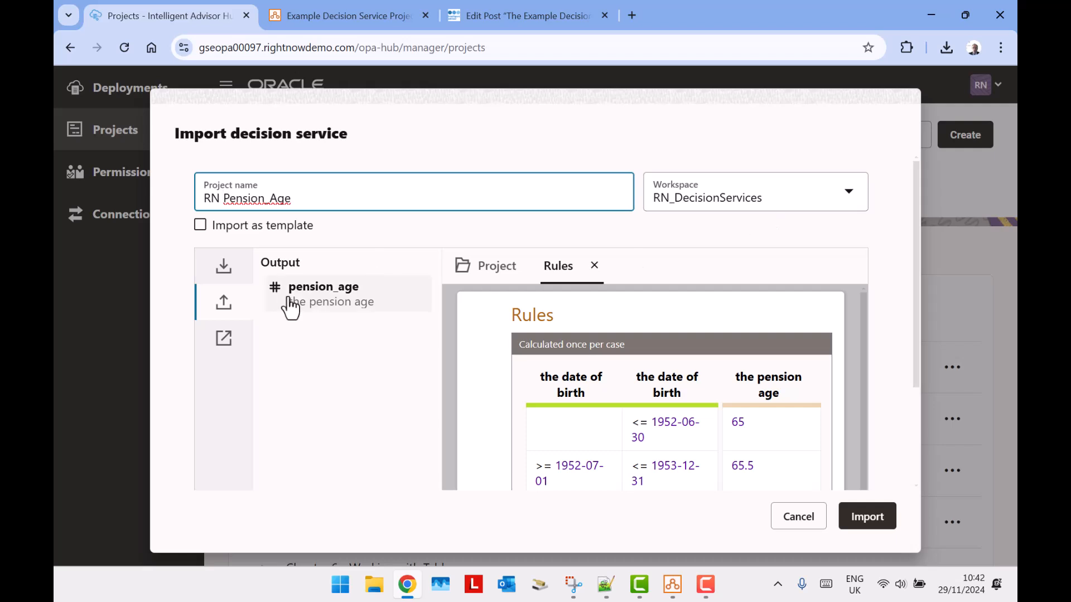
left_click(219, 272)
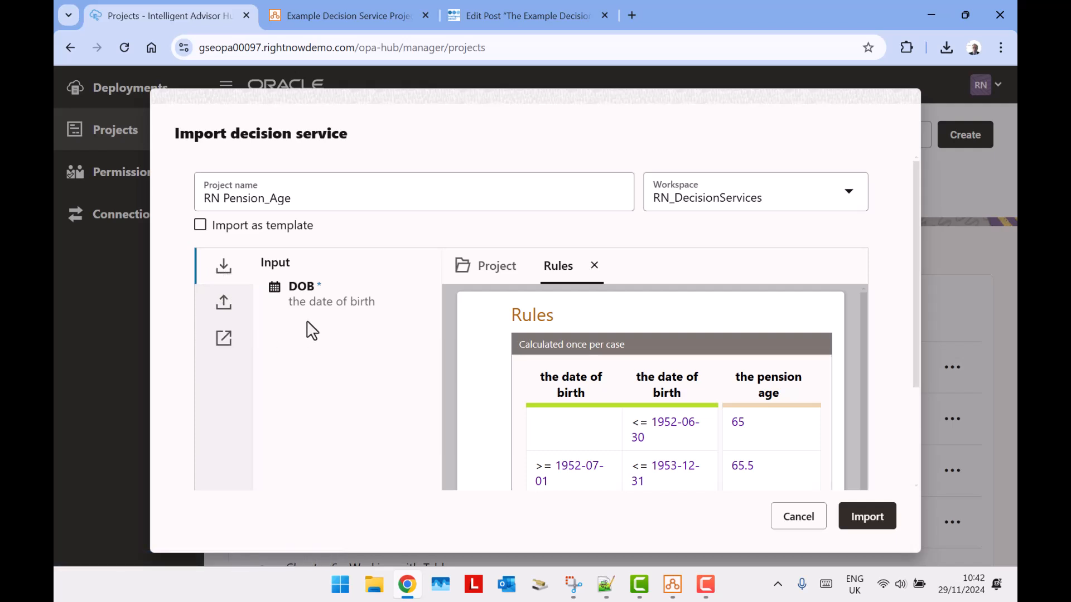
left_click(230, 314)
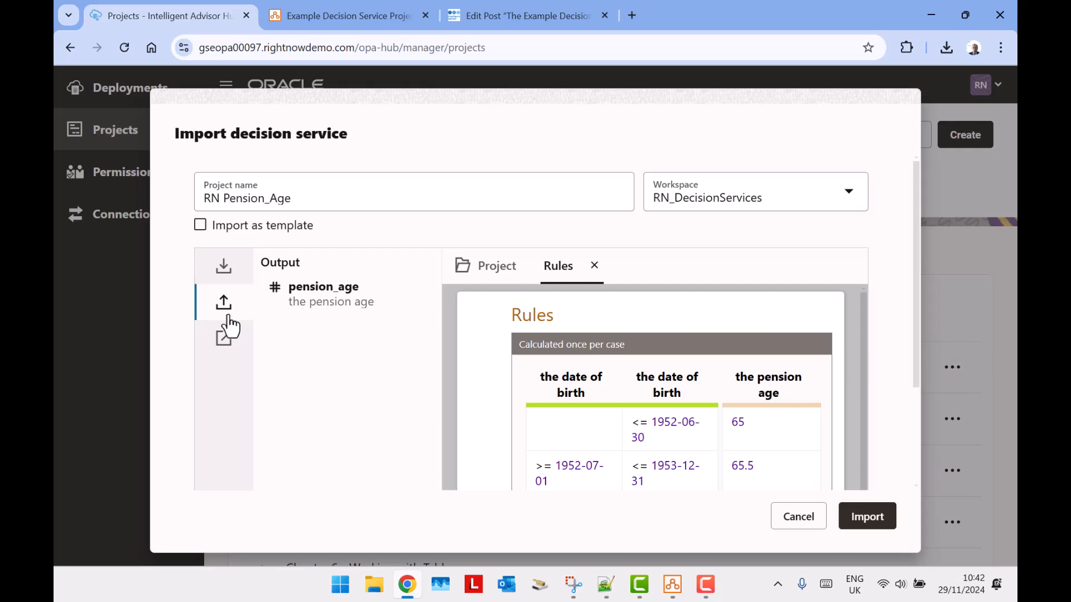
left_click(890, 521)
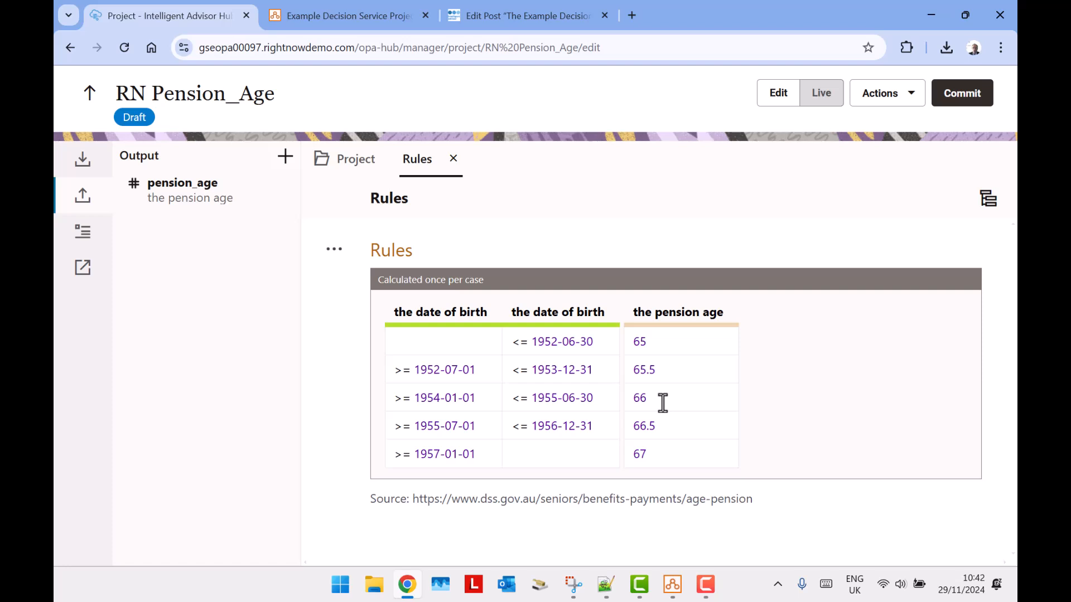
Test the pension age rules live by entering a date of birth for the DOB input.
left_click(825, 103)
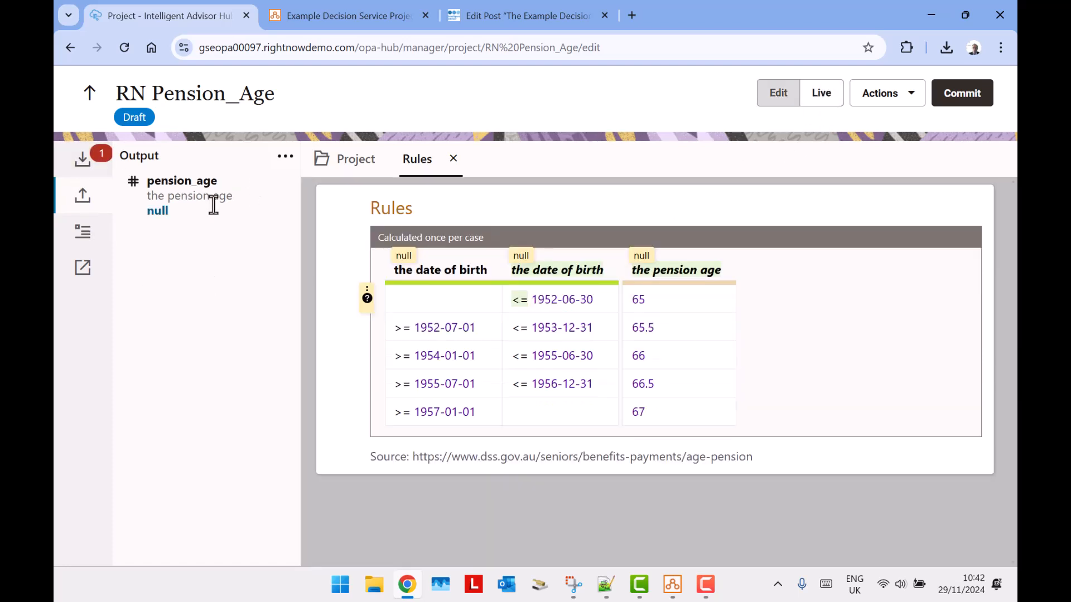
left_click(83, 165)
left_click(240, 205)
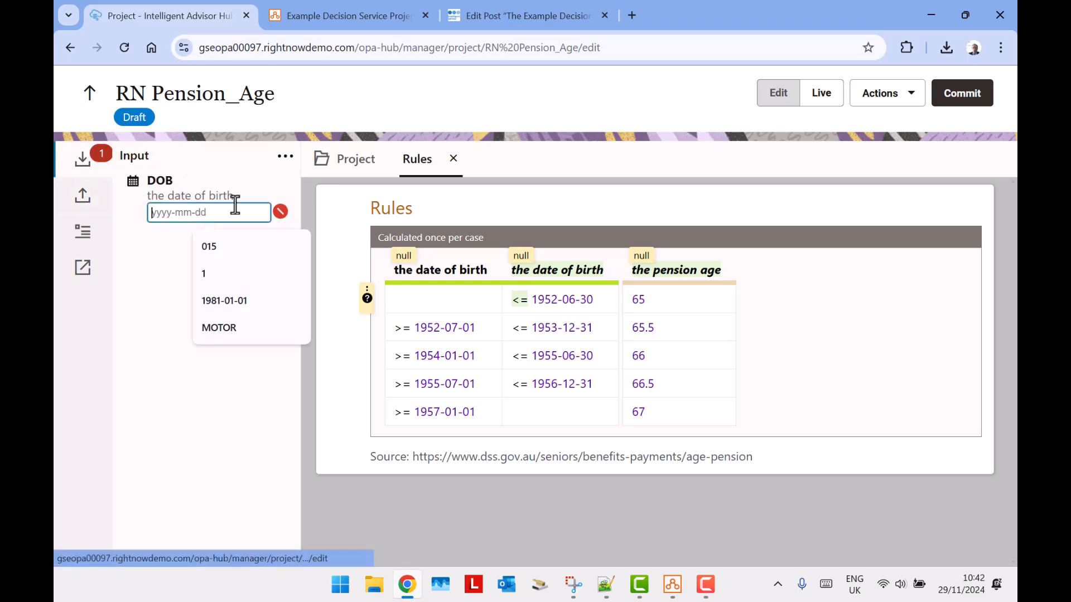
type("19")
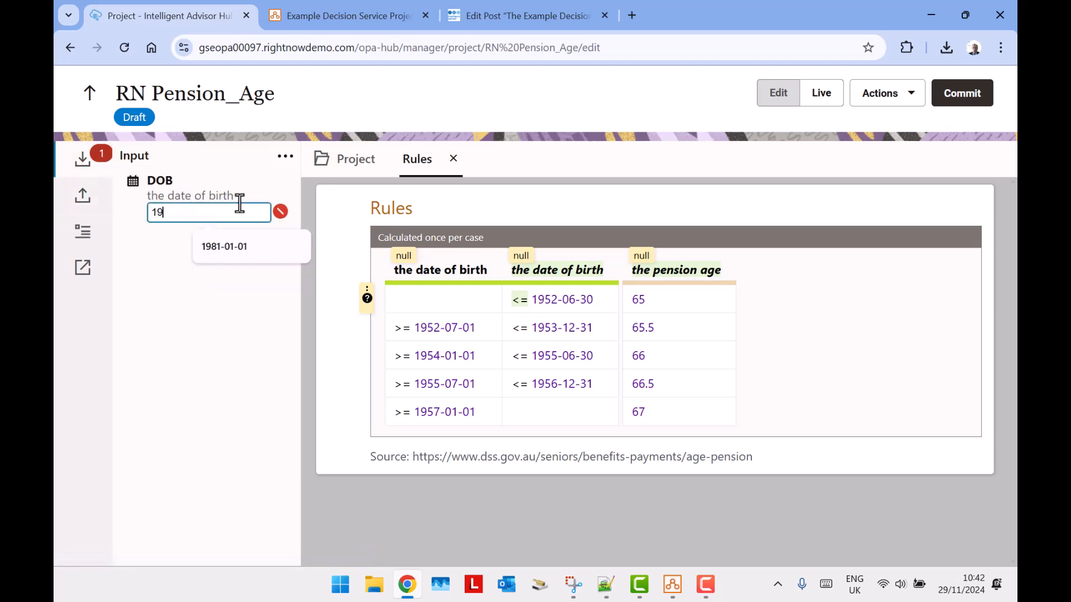
type("5")
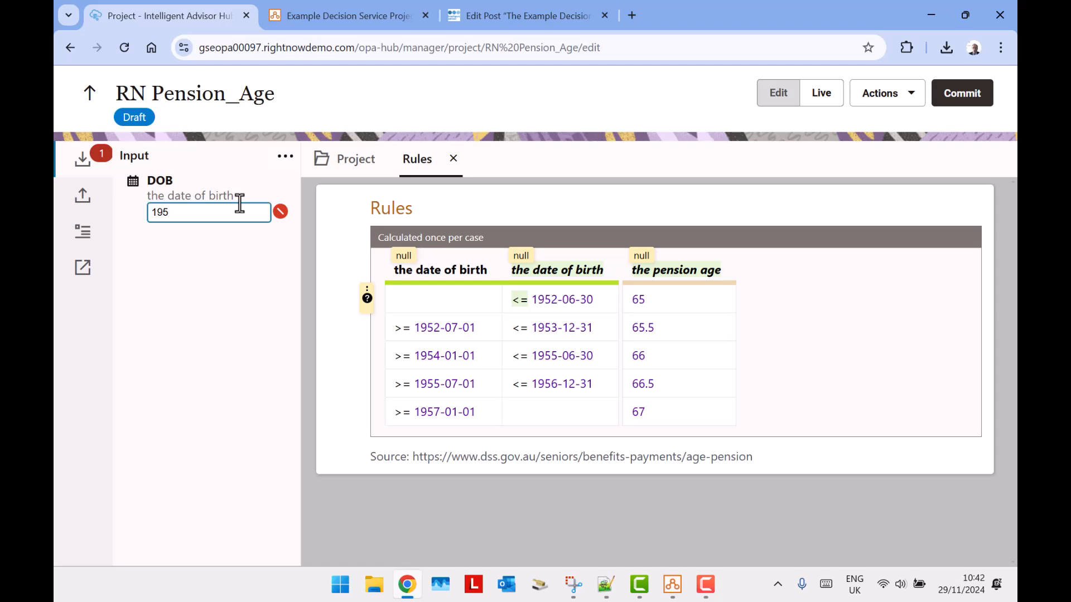
type("3-07-03")
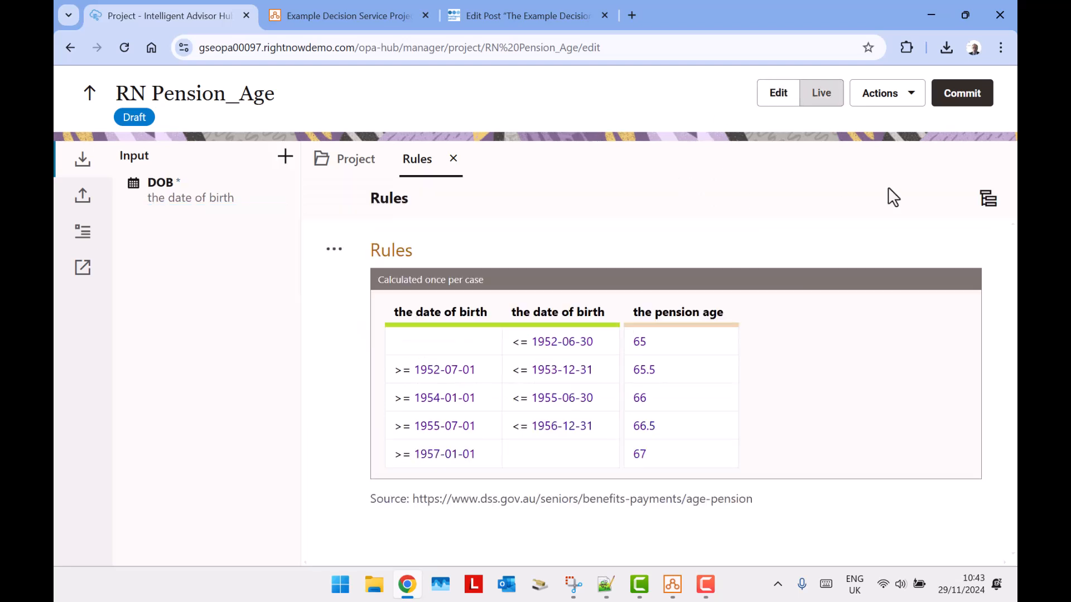
Commit the RN Pension_Age project without a comment.
left_click(960, 96)
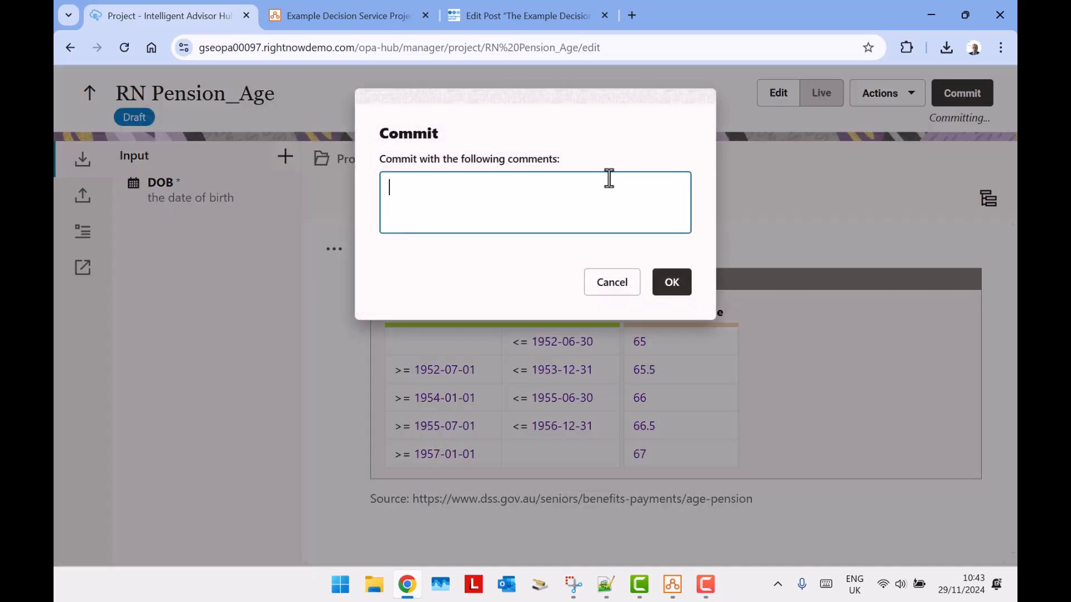
left_click(666, 277)
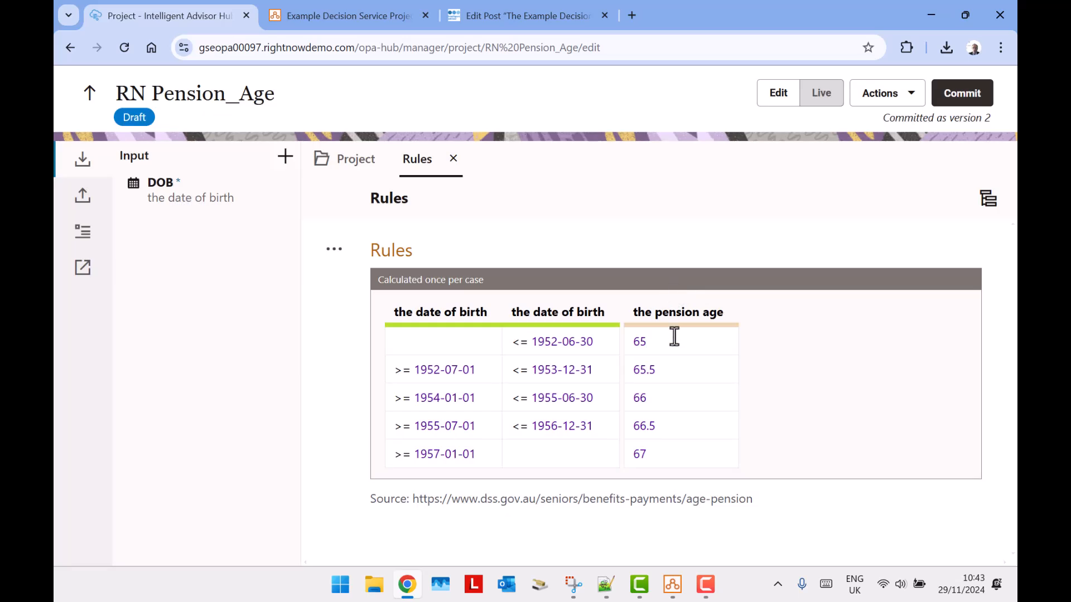
Switch to Oracle Policy Modeling and create a new project named PensionDemo.
left_click(673, 586)
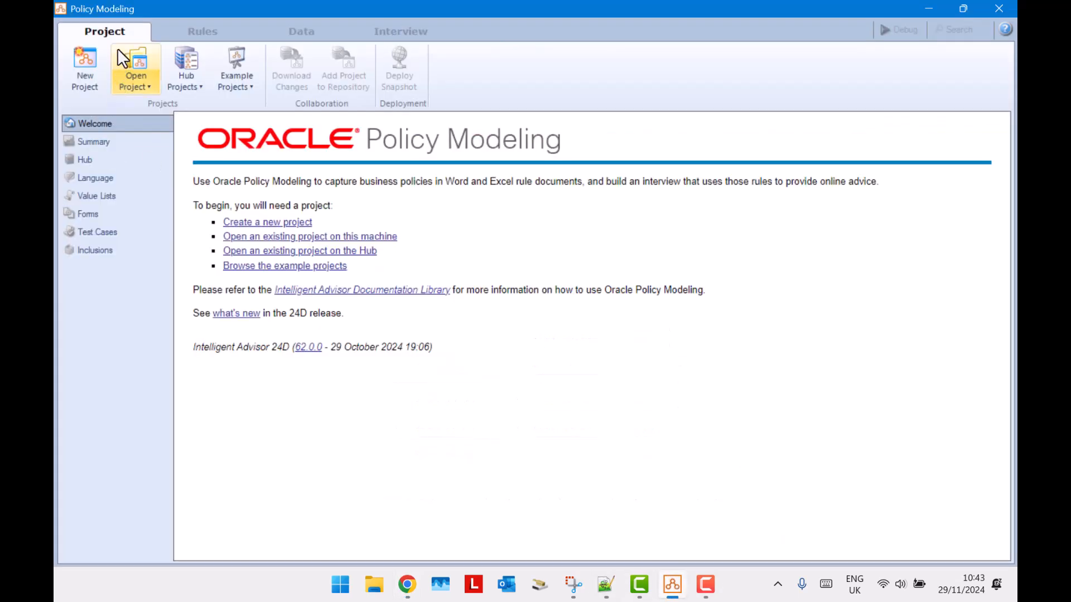
left_click(78, 76)
type("Pensu")
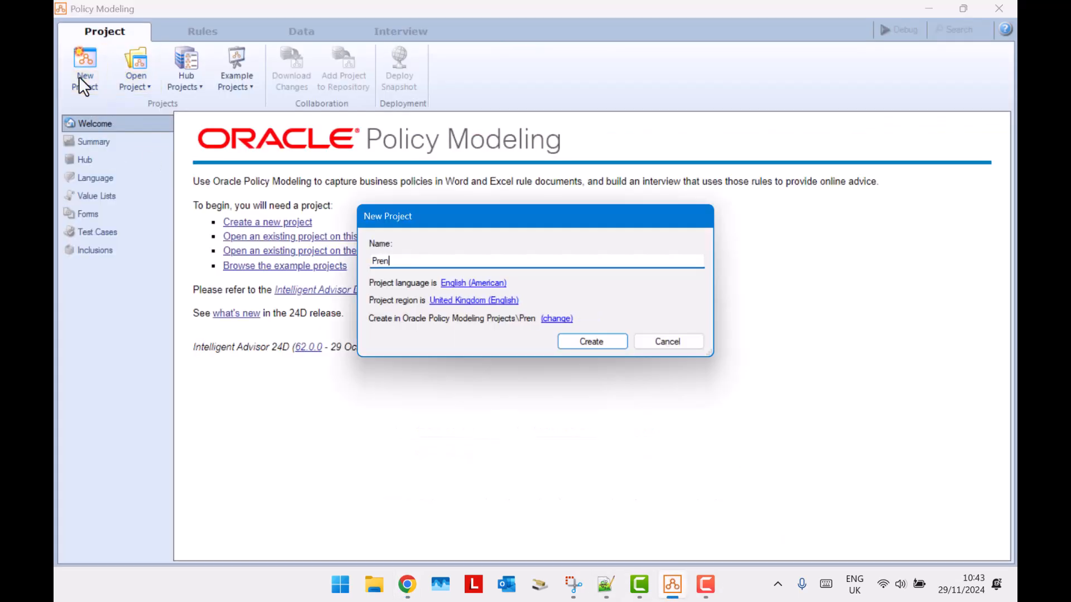
type("on")
key("BackSpace")
key("BackSpace")
key("BackSpace")
type("ionDemo")
key("Return")
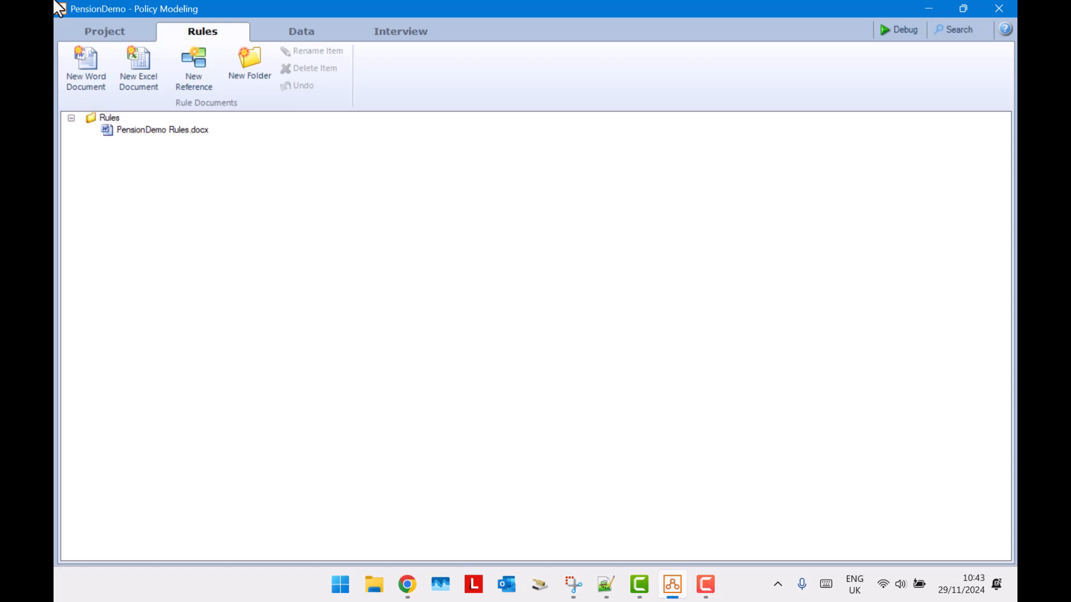
Add a new entity named "the person" under Global in the project's data model.
left_click(271, 28)
left_click(79, 68)
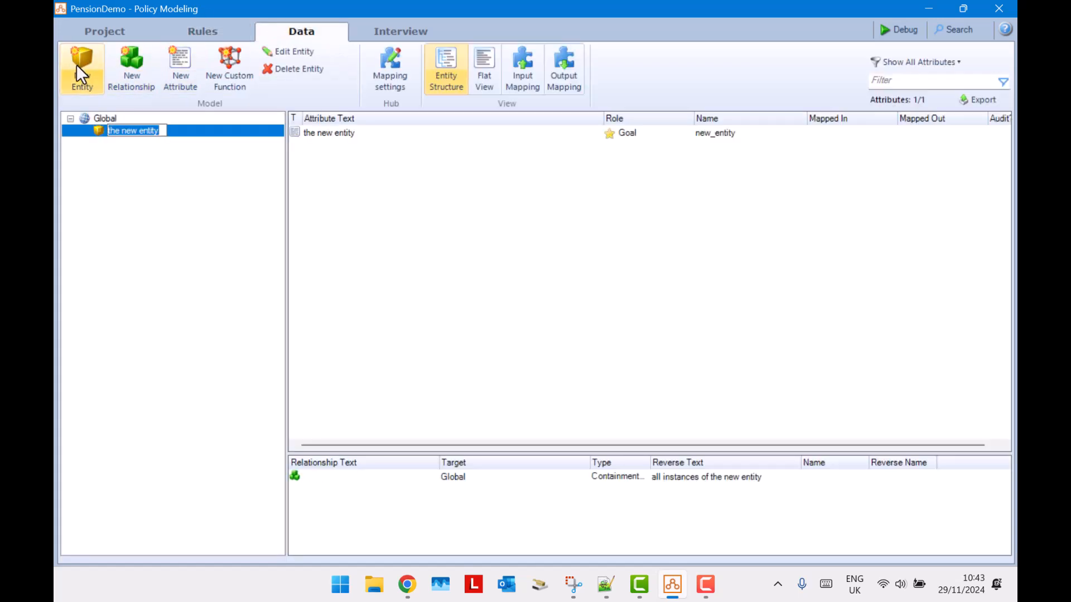
type("the person")
key("Return")
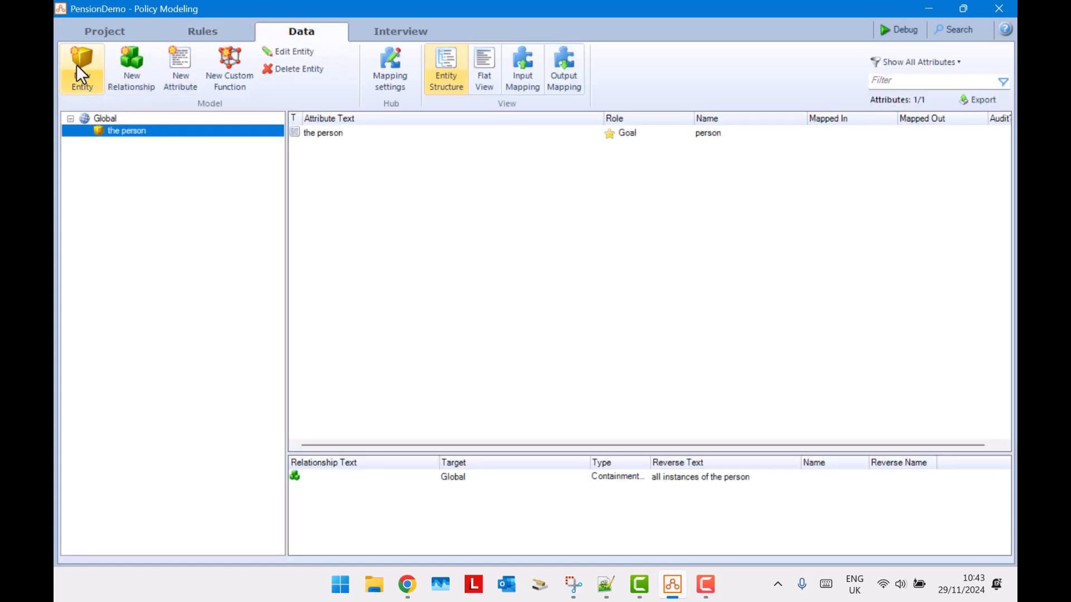
Add a date attribute "the person's date of birth" to the person entity, with the name per_dob.
left_click_drag(391, 17, 553, 118)
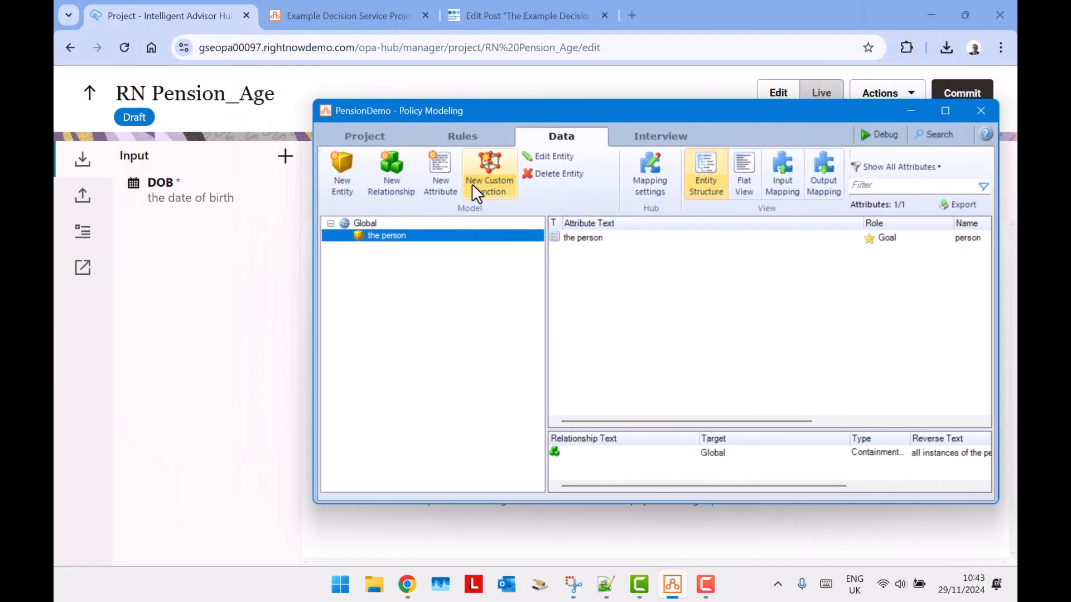
left_click(438, 167)
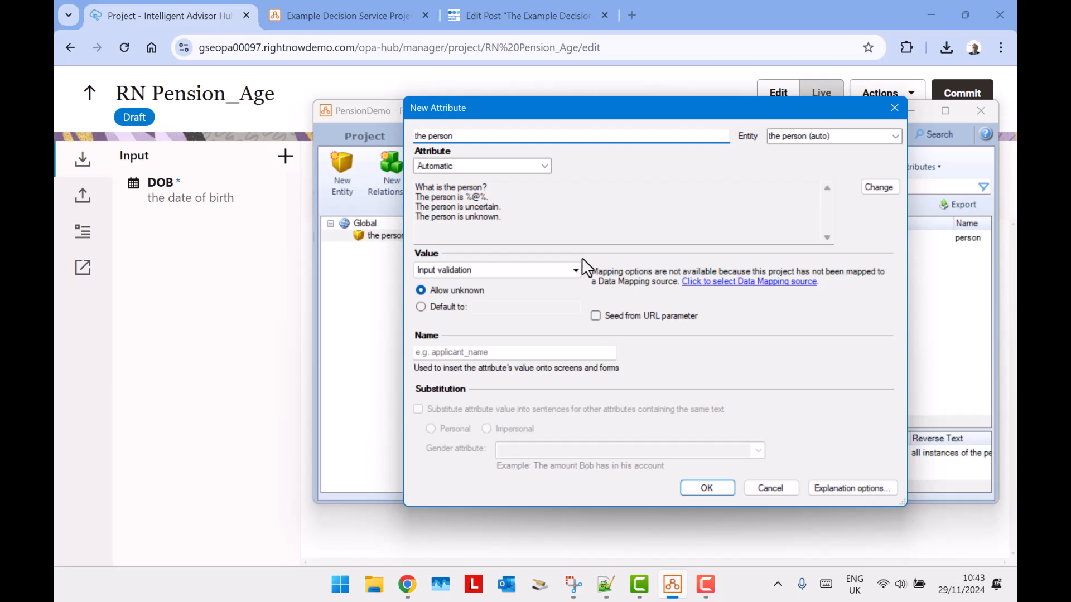
key("BackSpace")
type("'sn")
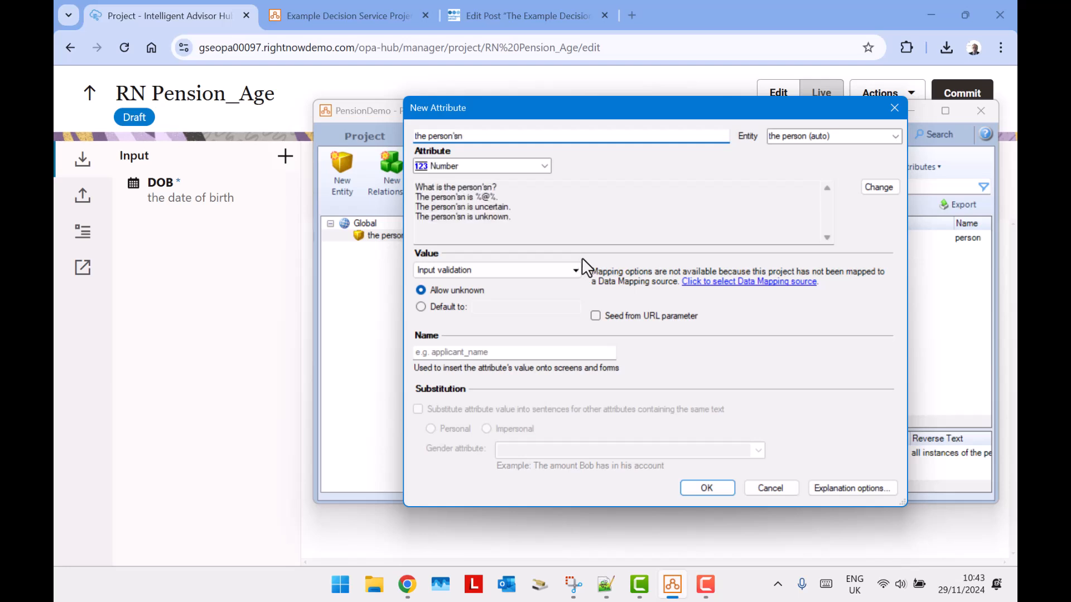
key("BackSpace")
type("da")
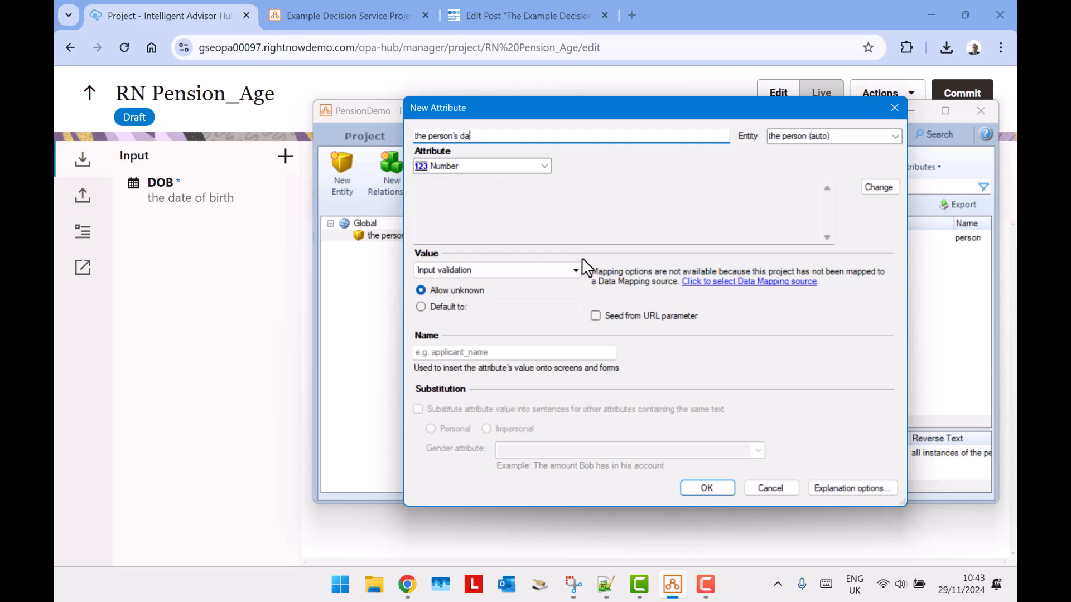
type("te of birth")
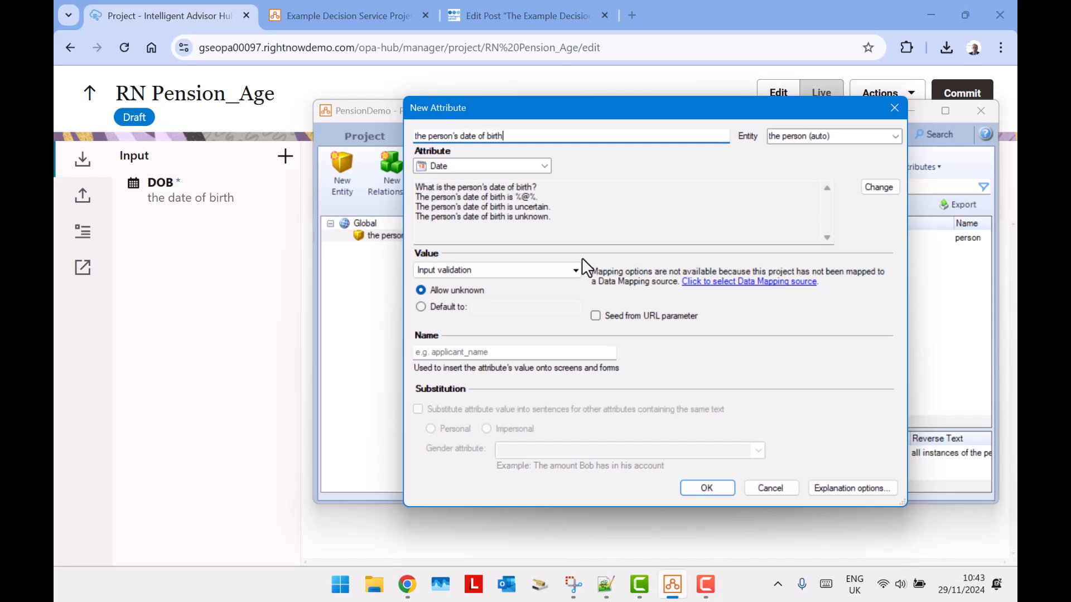
left_click(528, 354)
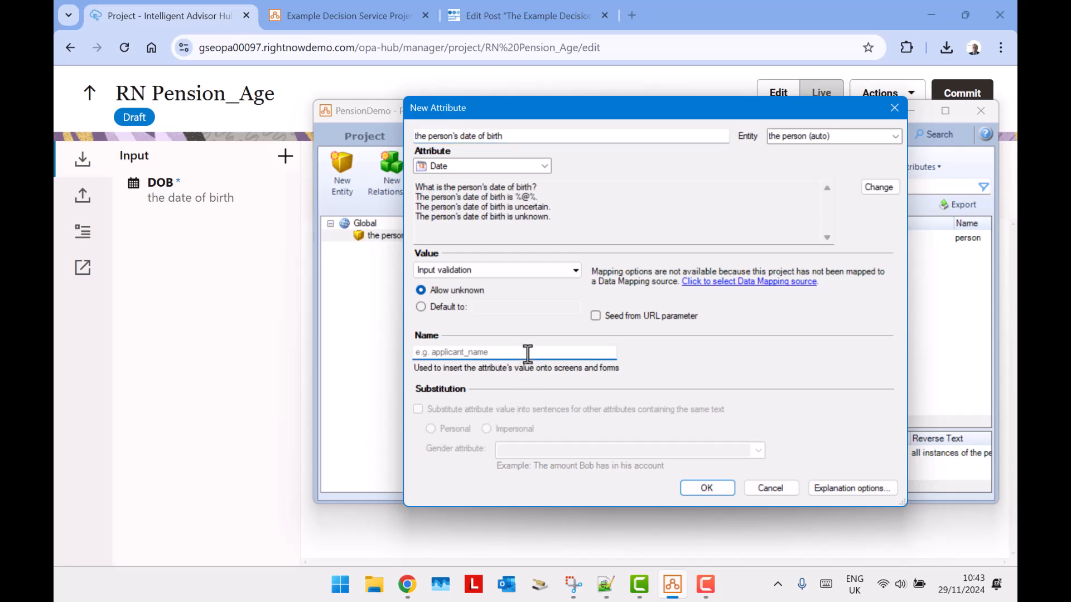
type("per_dob")
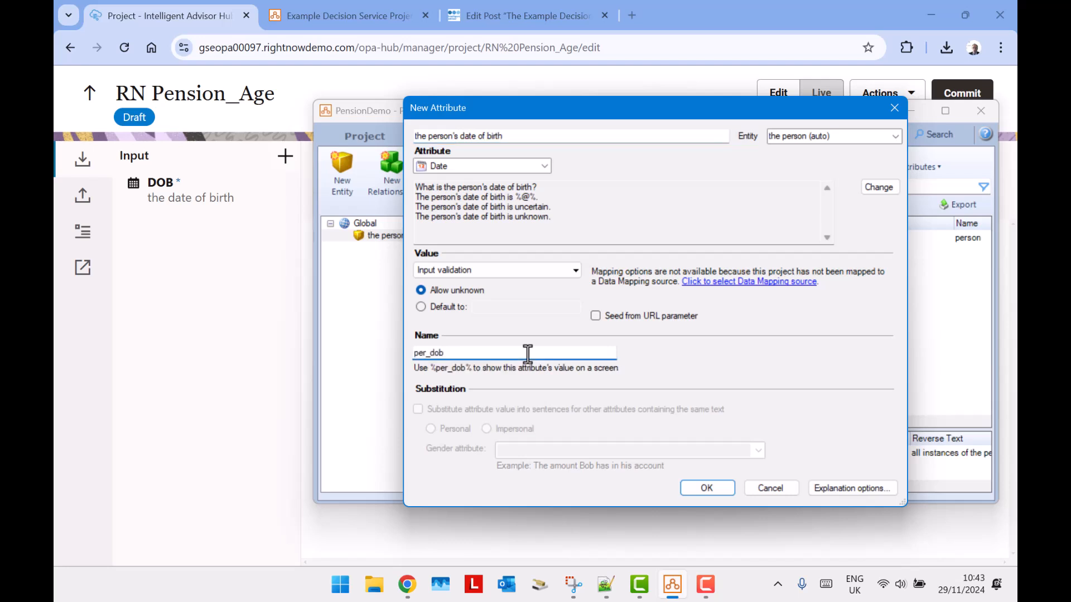
key("Return")
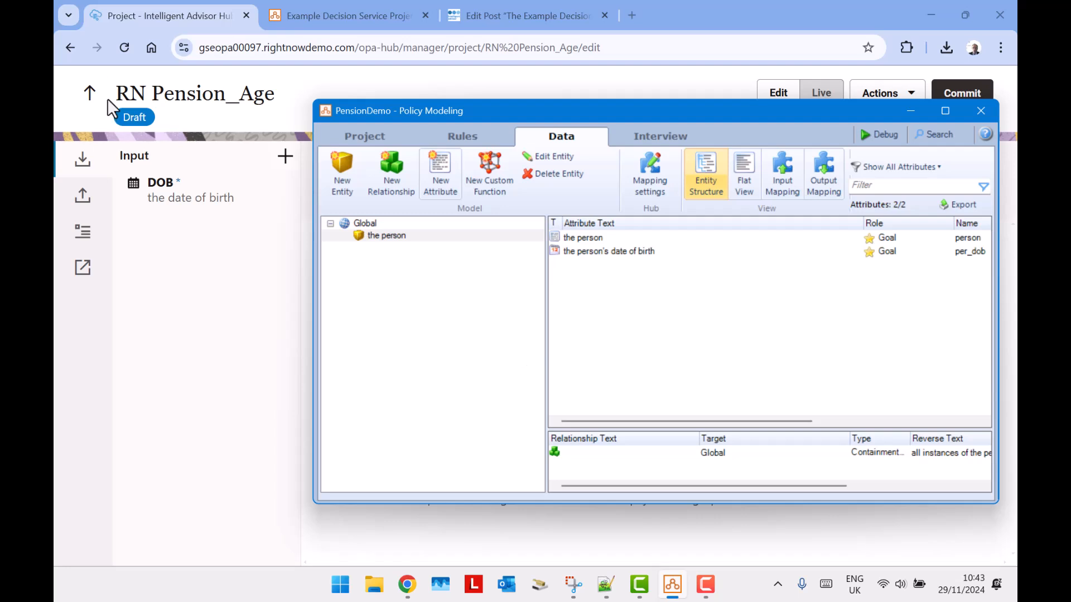
Switch to the RN Pension_Age project in the browser, check its input and output attributes, and return to Policy Modeling.
left_click(98, 173)
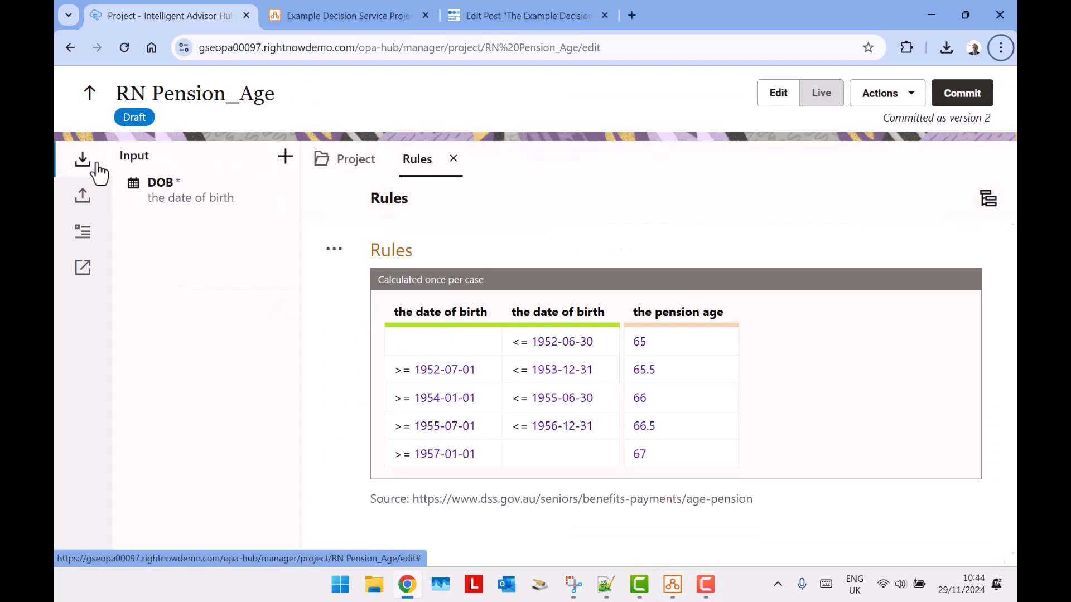
left_click(98, 173)
left_click(85, 201)
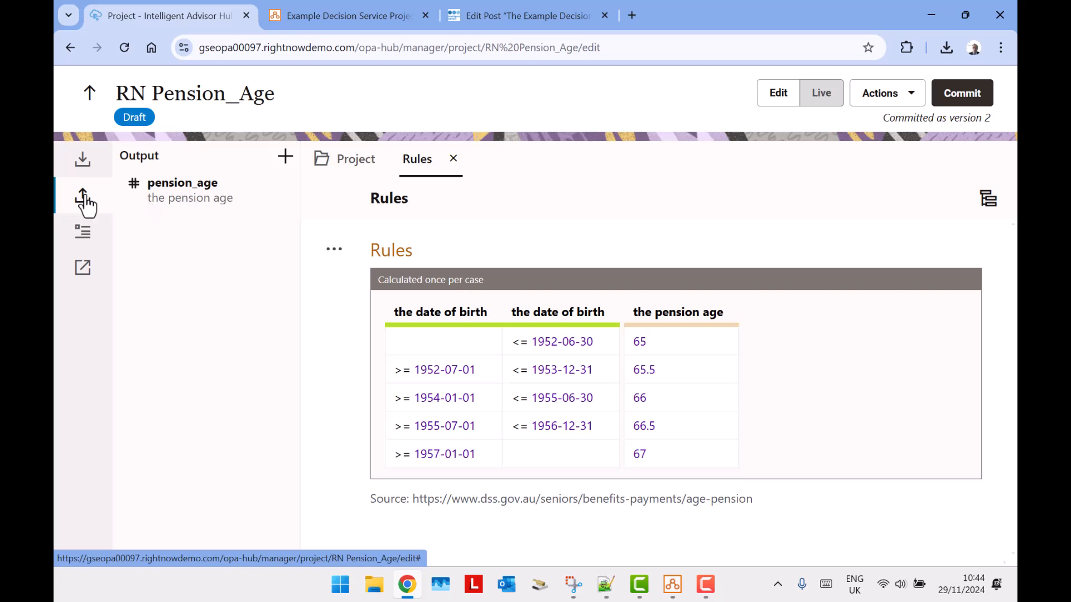
key("alt+Tab")
Add a number attribute "the person's pension age" to the person entity, with the name per_pen_age.
left_click(437, 184)
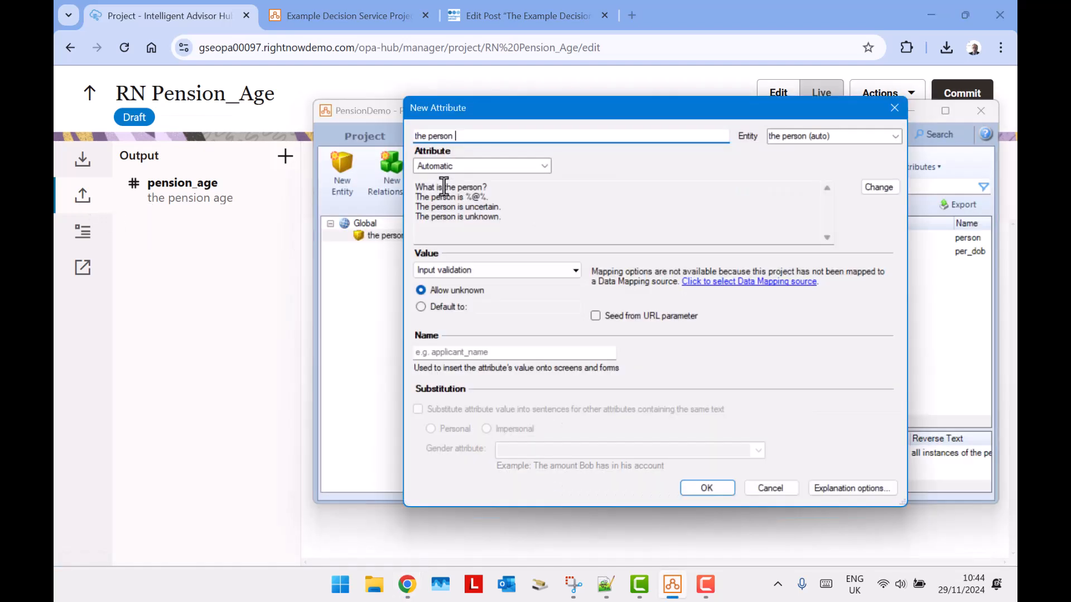
type("'s p")
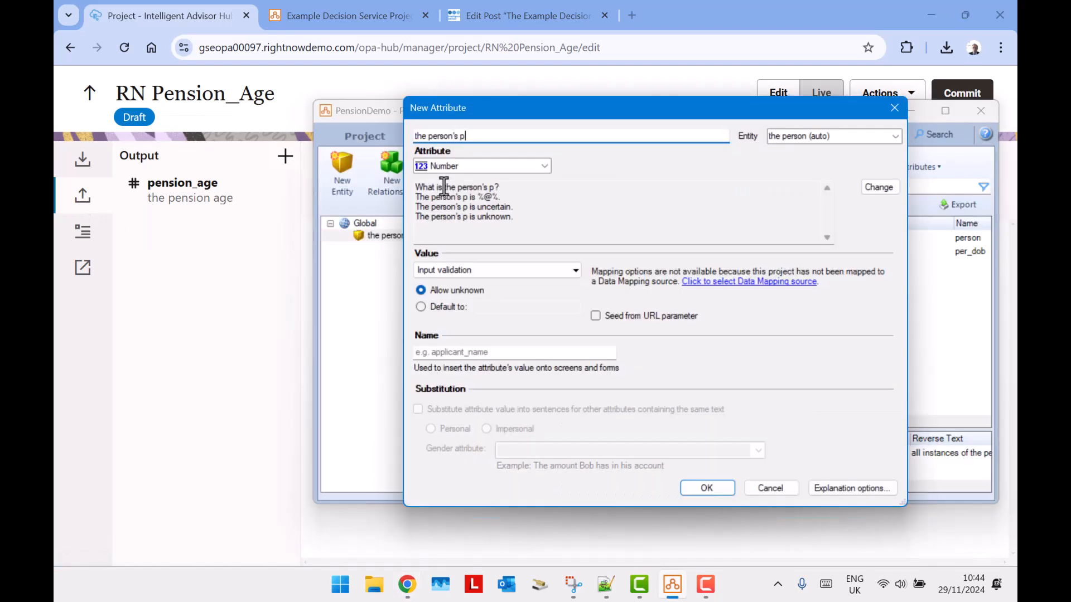
type("ension age")
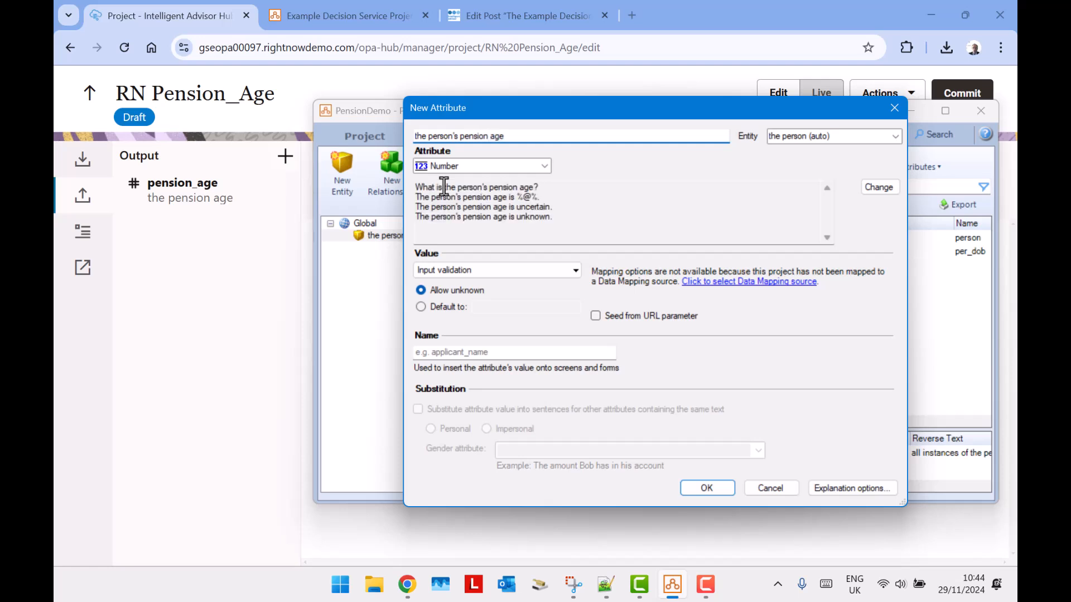
left_click(473, 351)
type("p")
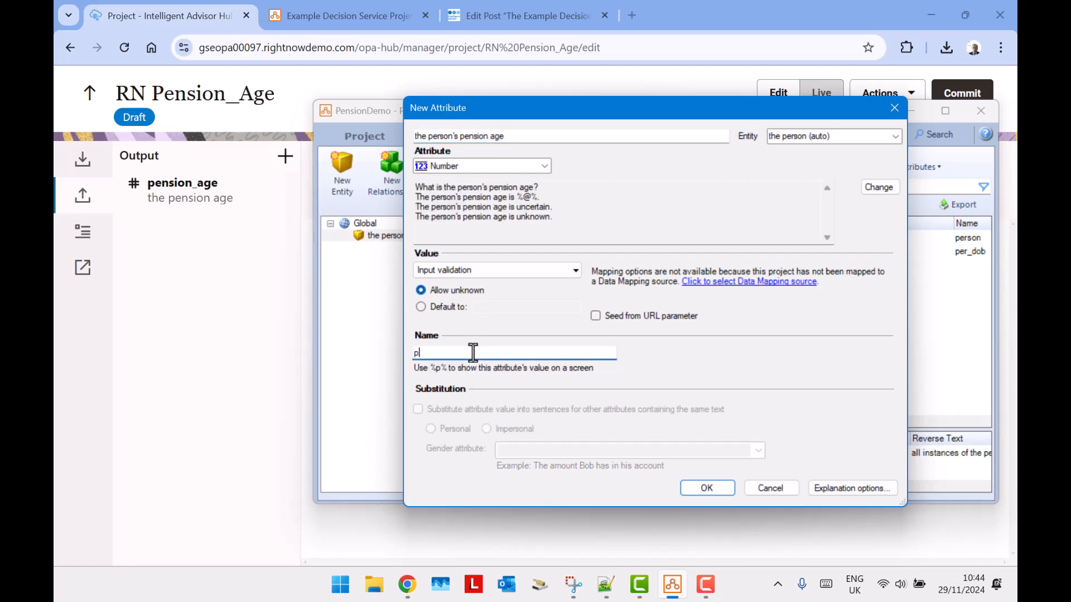
type("er_pen")
type("_age")
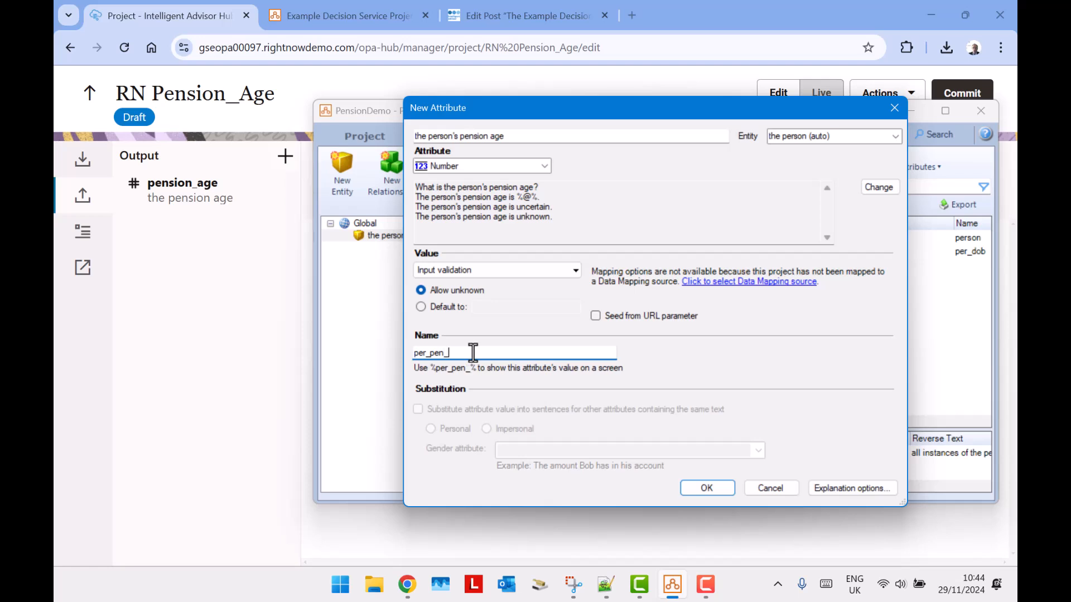
key("Return")
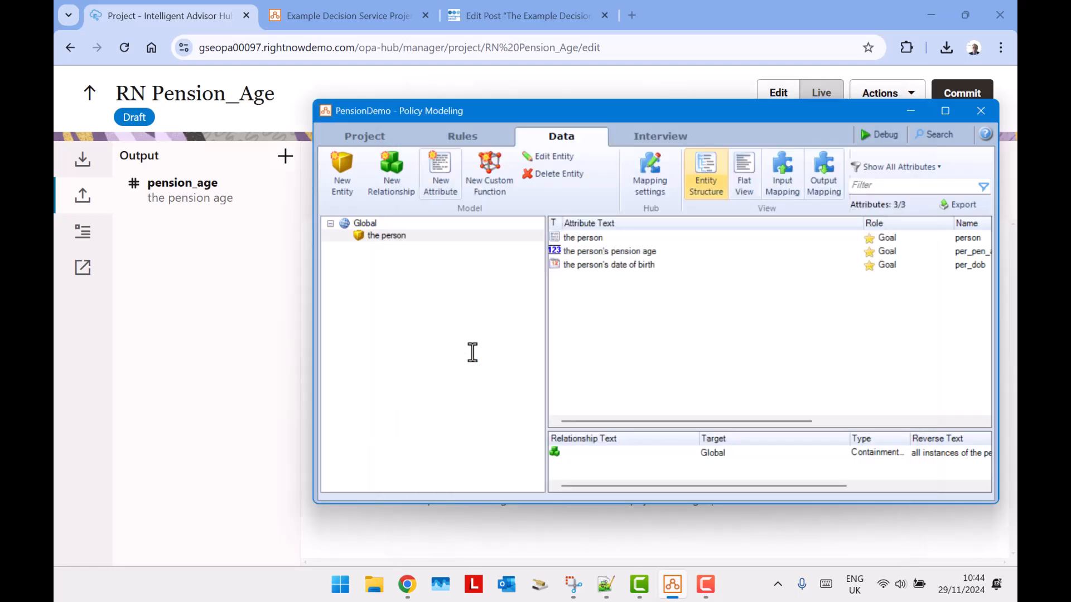
Add a new interview screen to Stage 1 and title it "Person Pension Age".
left_click(659, 139)
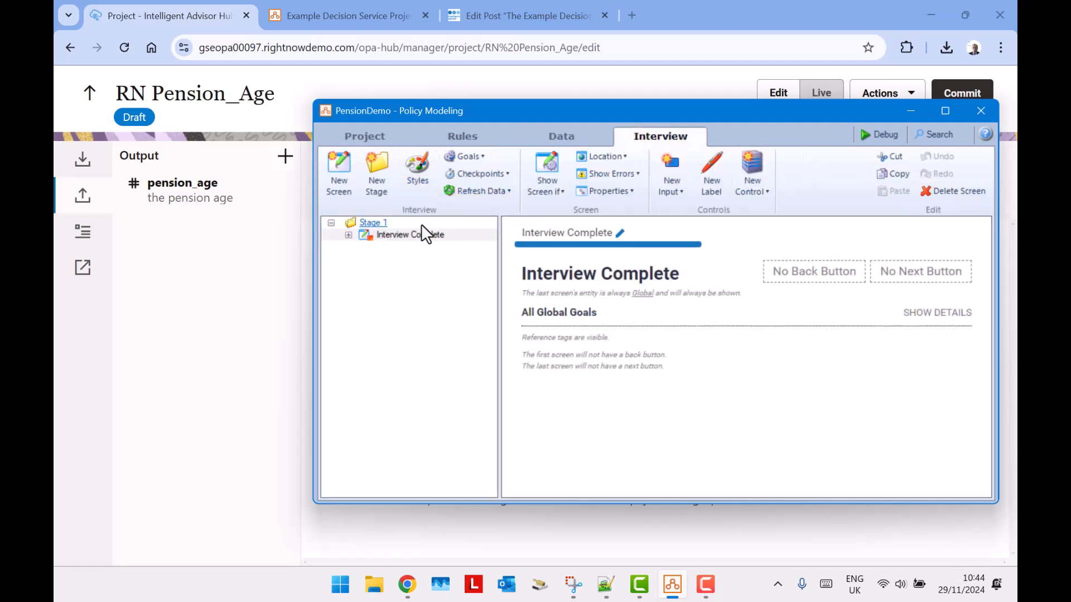
left_click(371, 222)
left_click(339, 174)
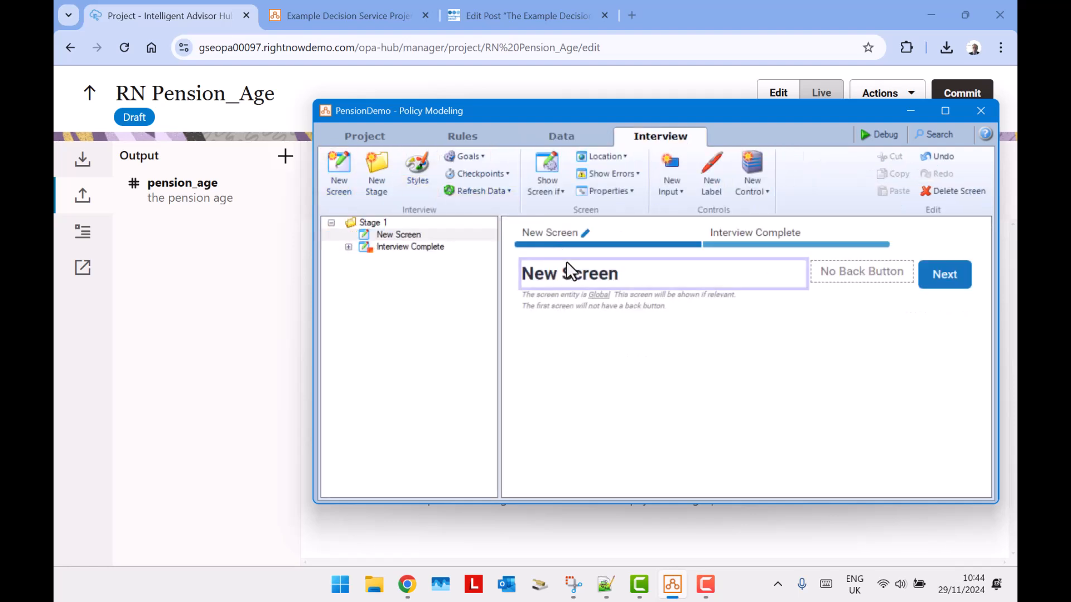
left_click(566, 261)
type("Person ")
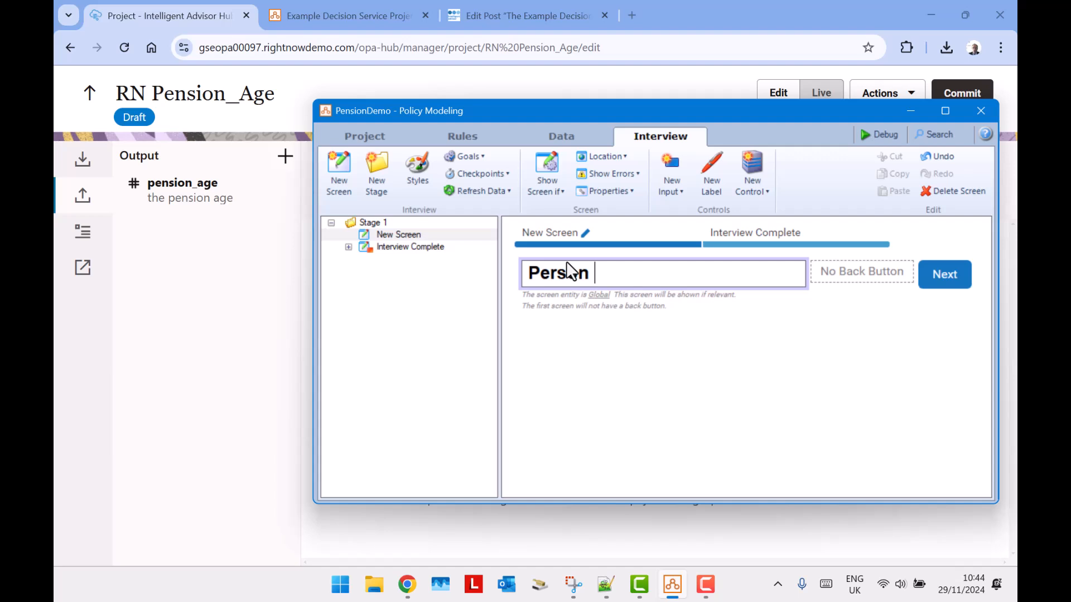
type("Pension Age")
key("Return")
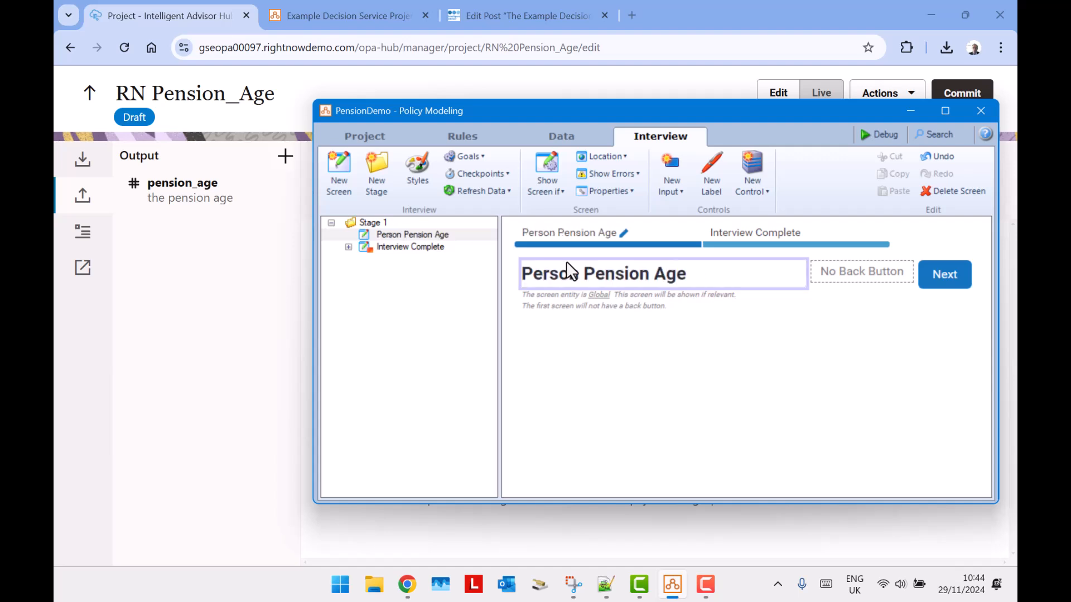
Add inputs to the screen collecting all instances of the person, with the person, their date of birth and their pension age.
left_click(673, 177)
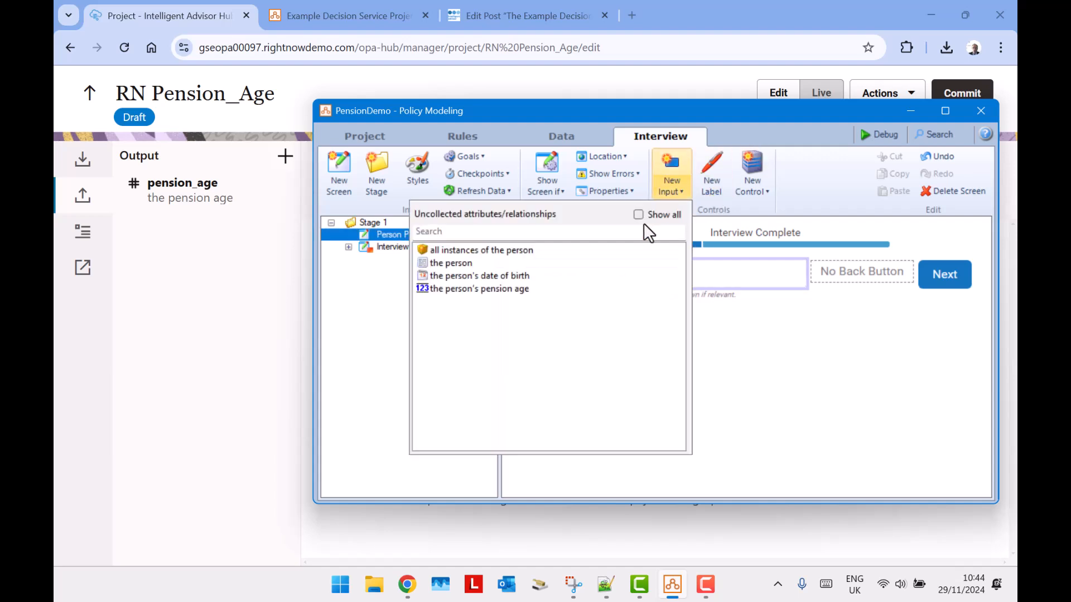
left_click(494, 250)
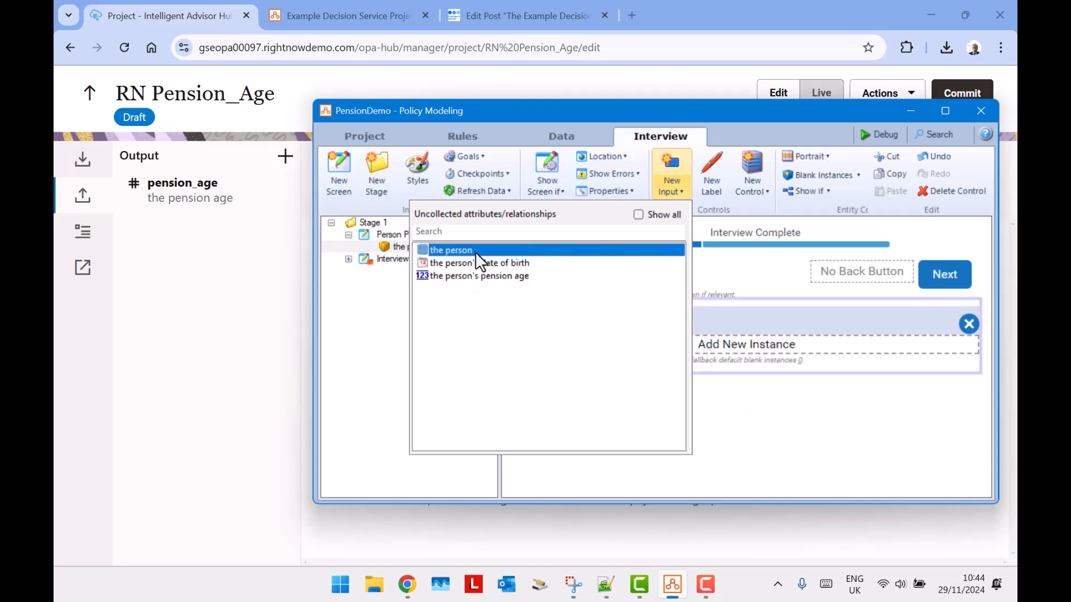
left_click(475, 250)
left_click(474, 251)
left_click(474, 251)
left_click(784, 368)
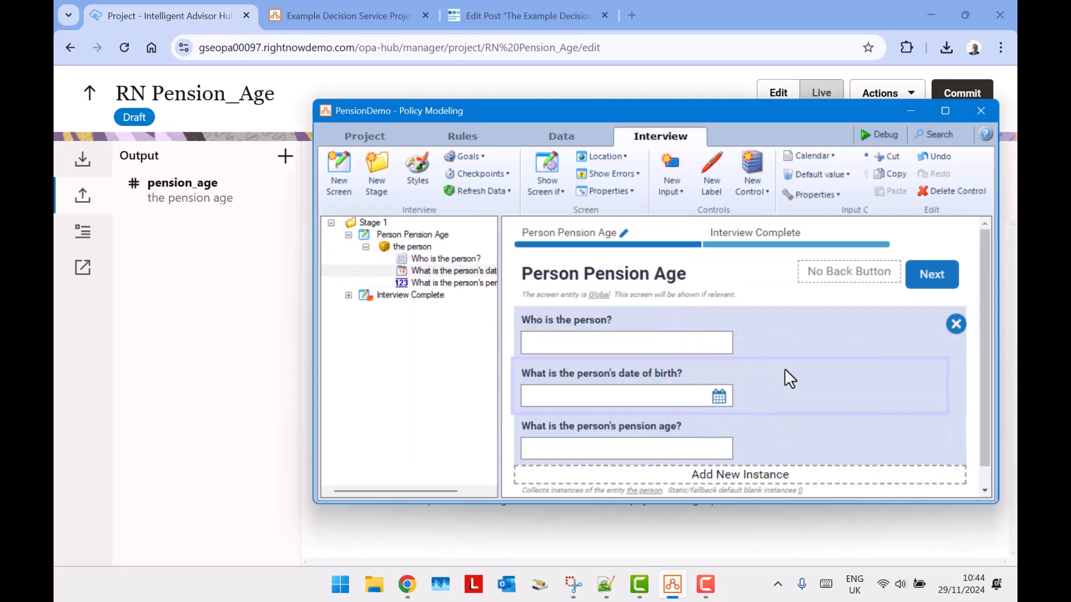
Change the person entity container's layout to a table with the questions as column headings.
left_click(414, 255)
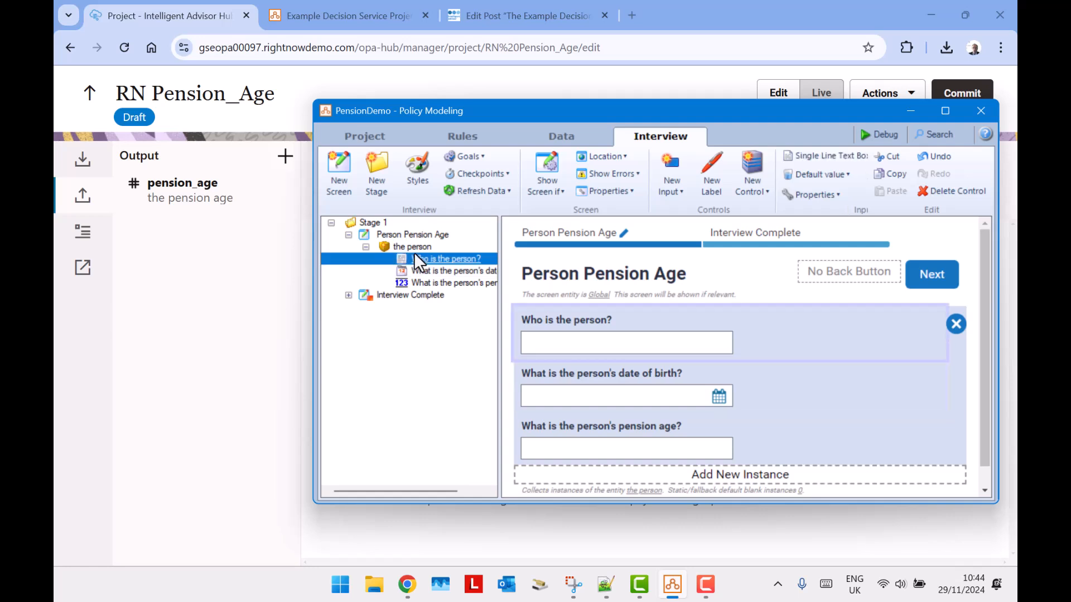
left_click(425, 248)
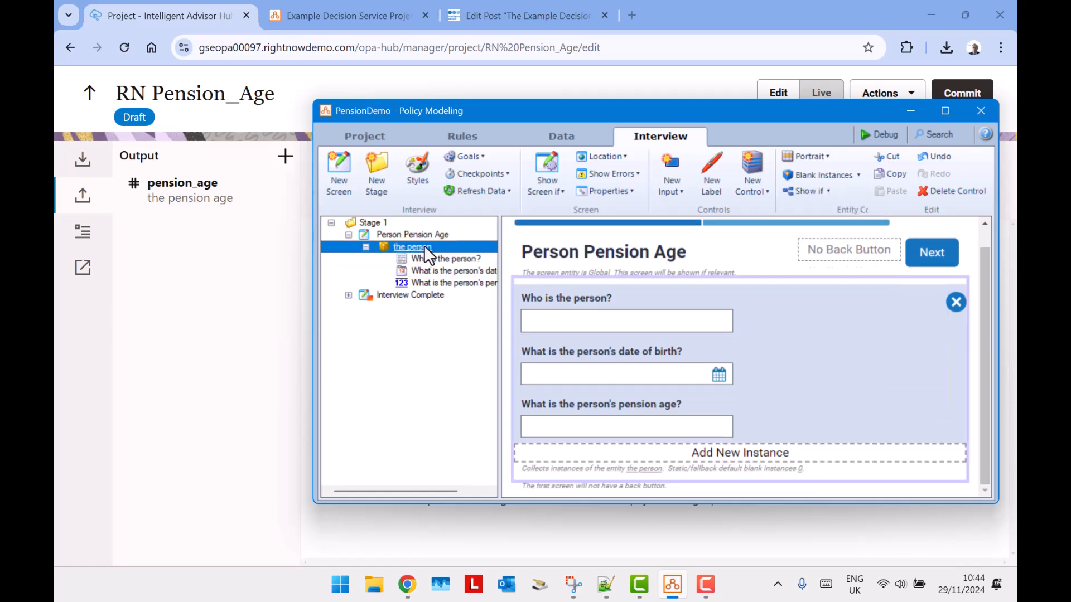
left_click(800, 156)
left_click(811, 194)
Relabel the person column heading as "Name" and the date of birth column heading as "DOB".
left_click(559, 329)
left_click(596, 324)
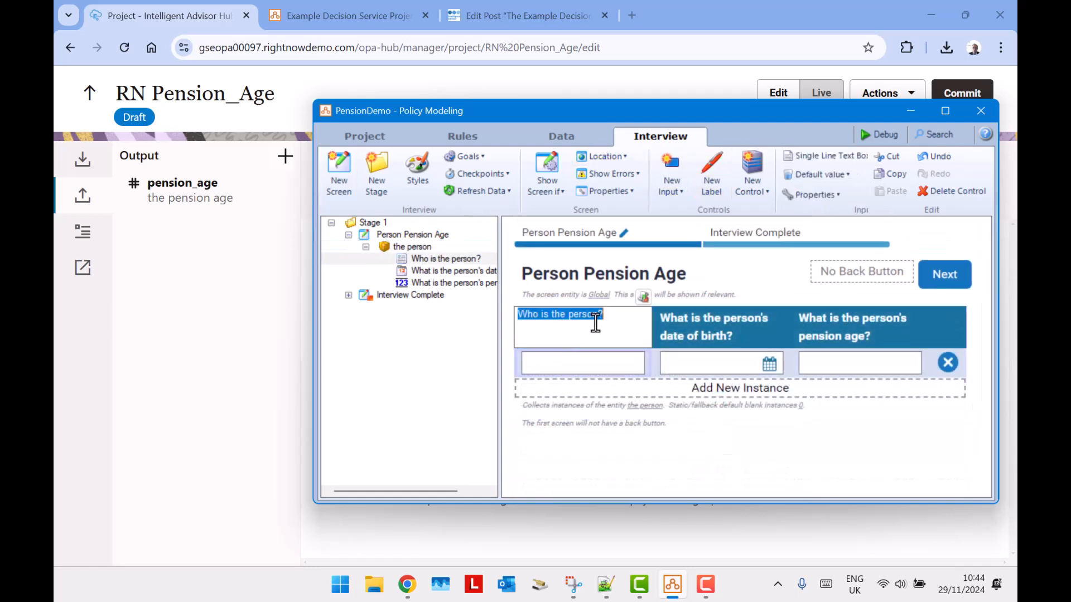
type("Name")
key("Return")
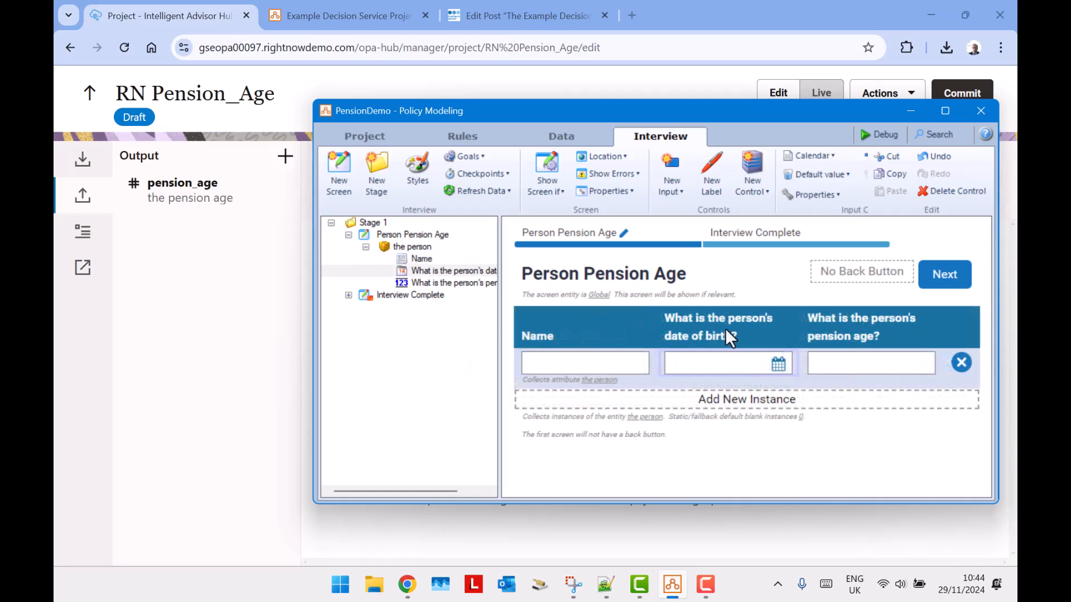
left_click(725, 328)
left_click(731, 328)
type("DOB")
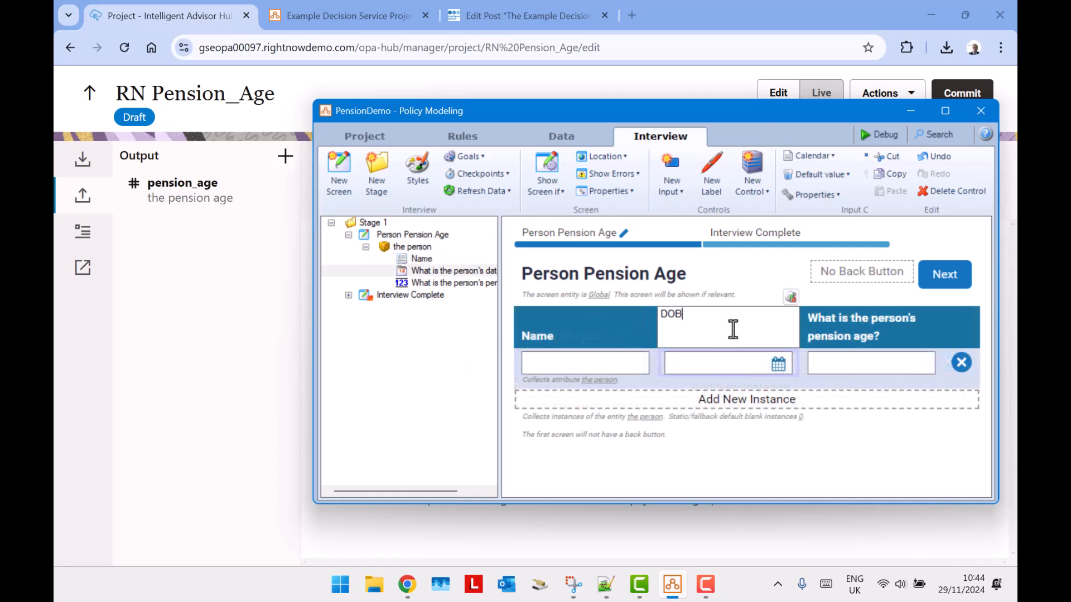
key("Return")
Relabel the column heading of the person's pension age input as "Pension Age".
left_click(888, 329)
left_click(889, 329)
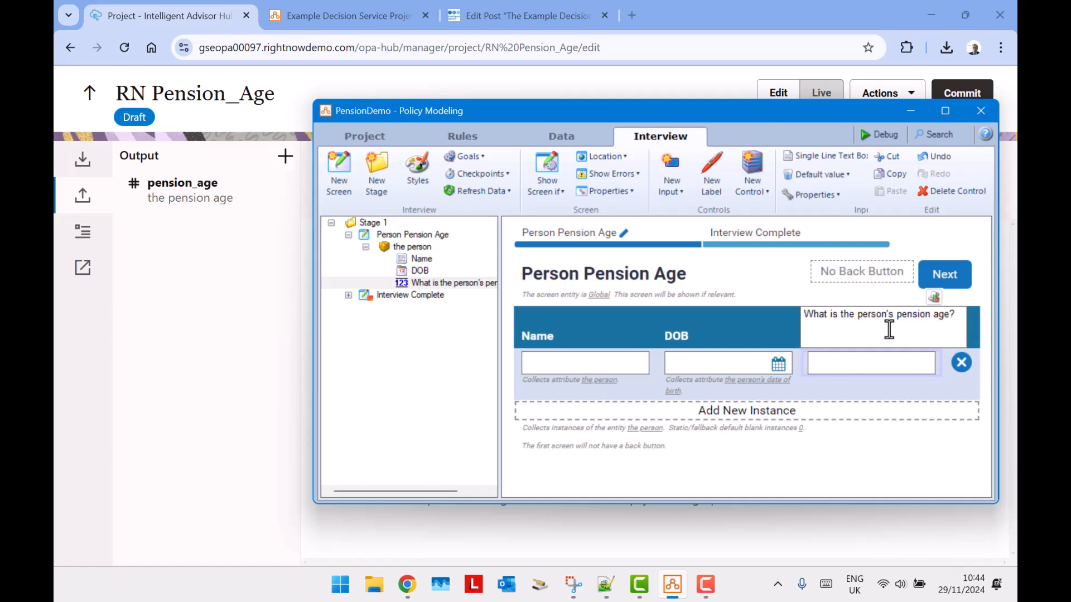
key("ctrl+a")
type("Pension Age")
key("Return")
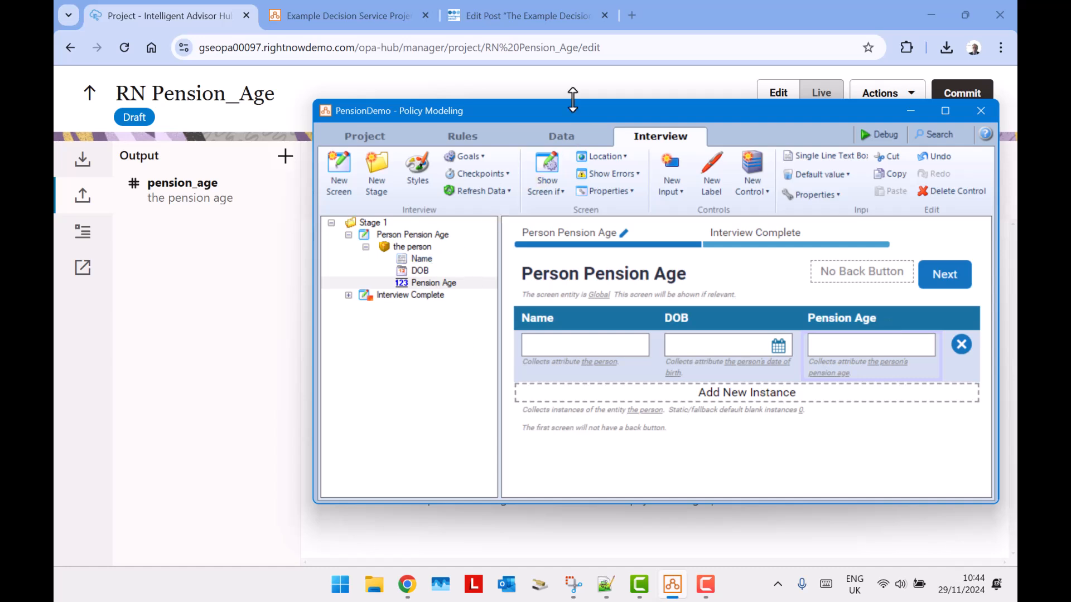
Rename the containment relationship between Global and the person entity as "the people" in the data model.
left_click(567, 143)
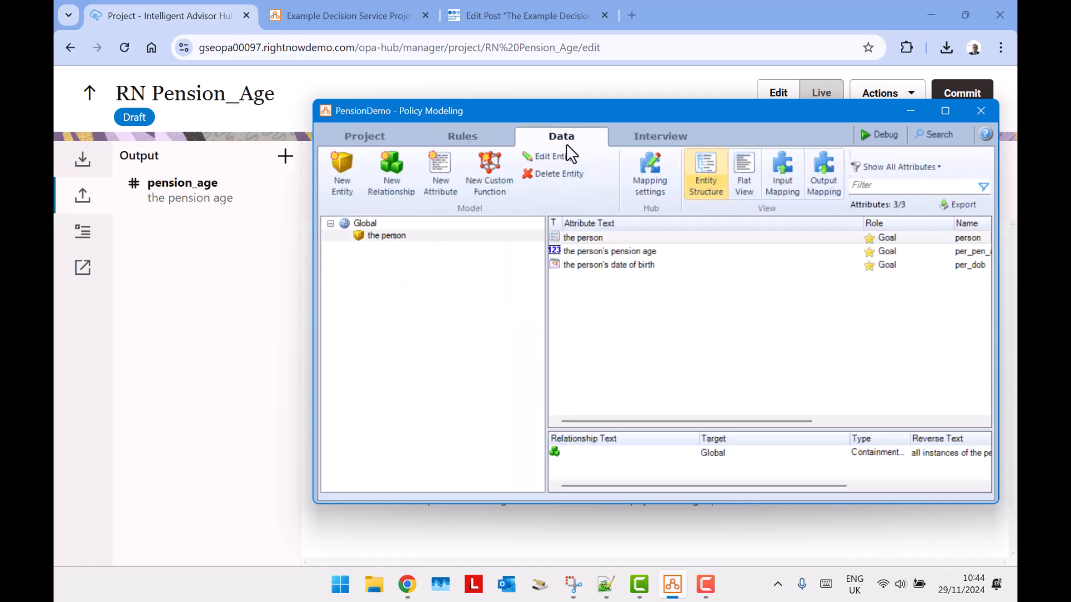
double_click(725, 450)
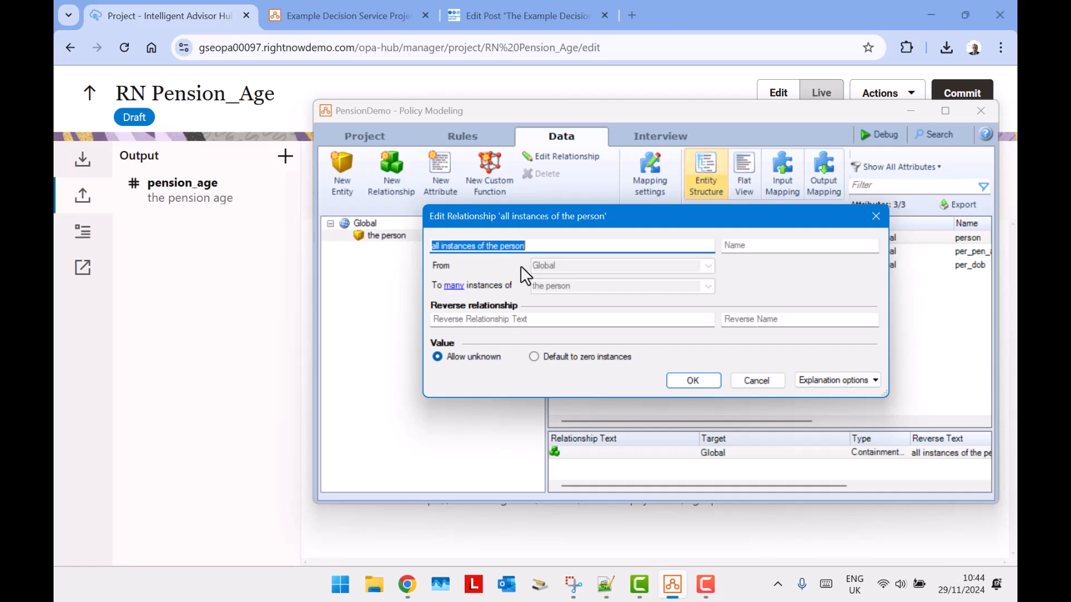
type("the people")
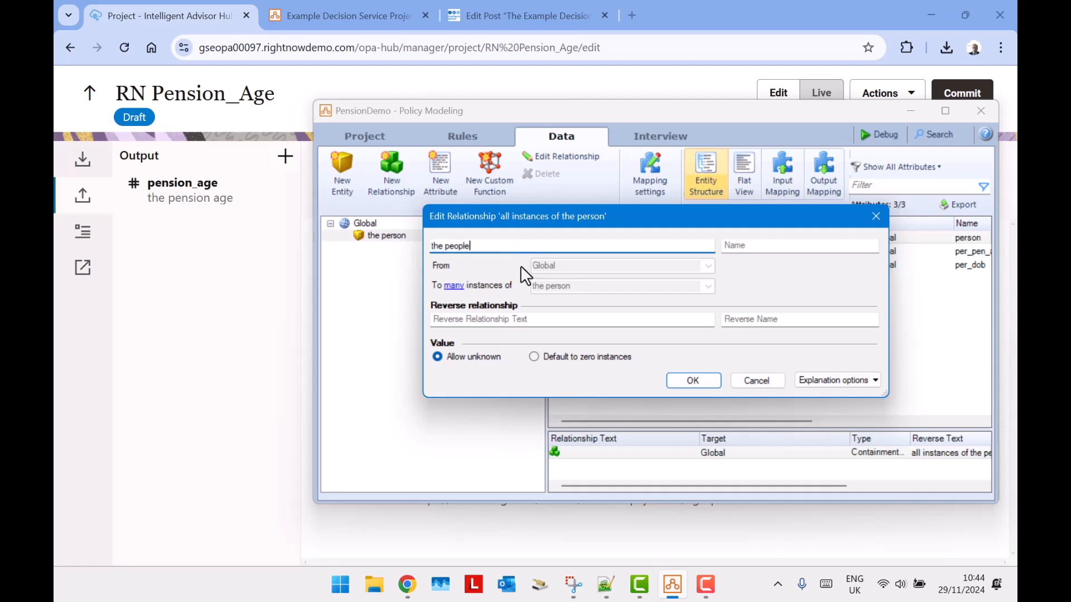
key("Return")
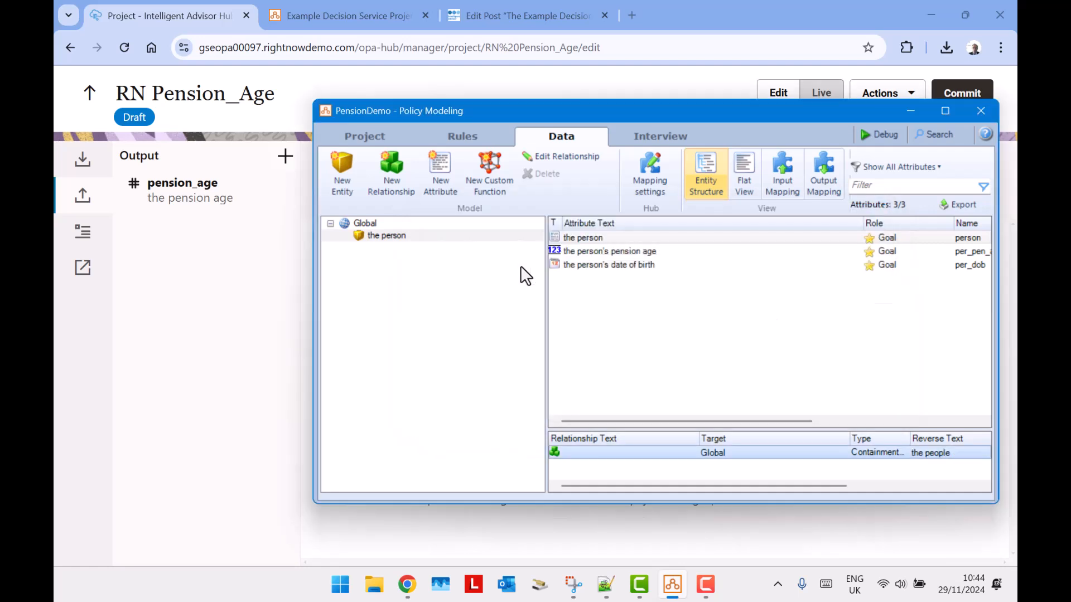
Relabel the add-instance button of the person table on the interview screen as "Add New Person".
left_click(651, 140)
left_click(734, 396)
left_click(734, 396)
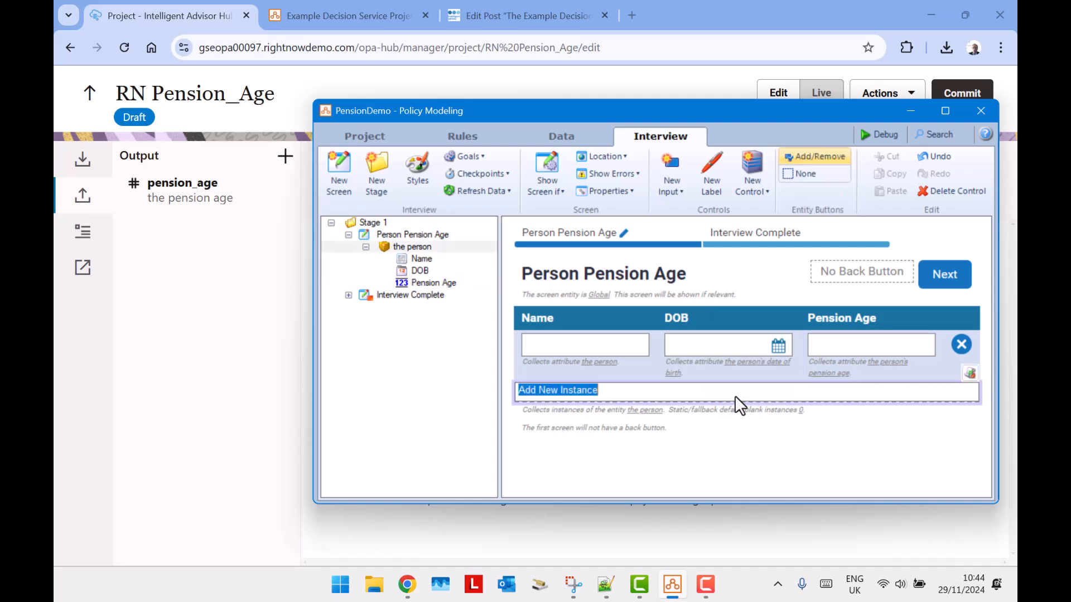
type("Add")
key("BackSpace")
type("d ")
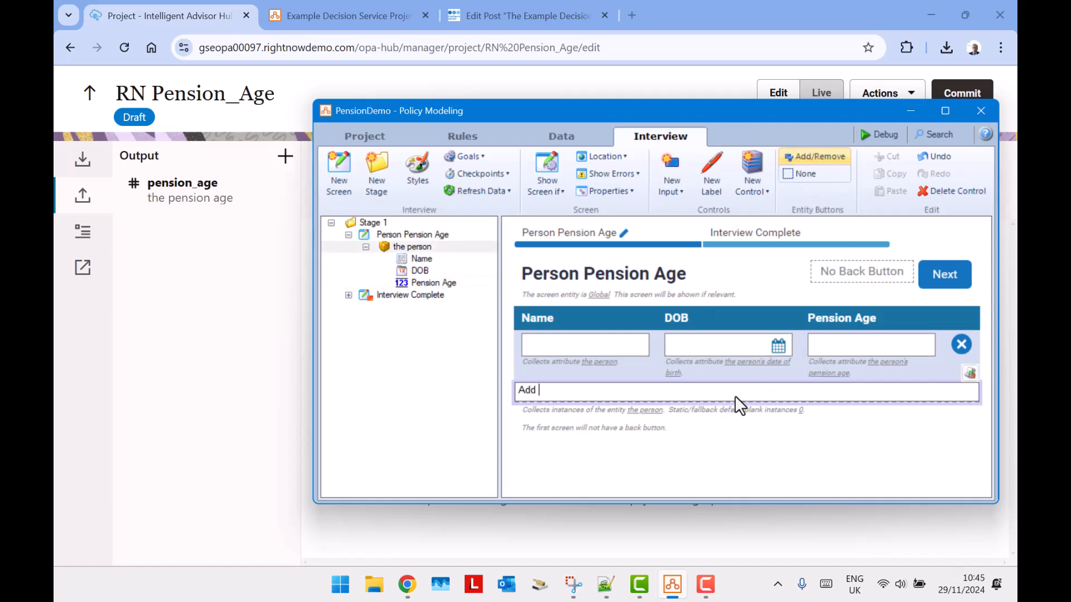
type("New Person")
key("Return")
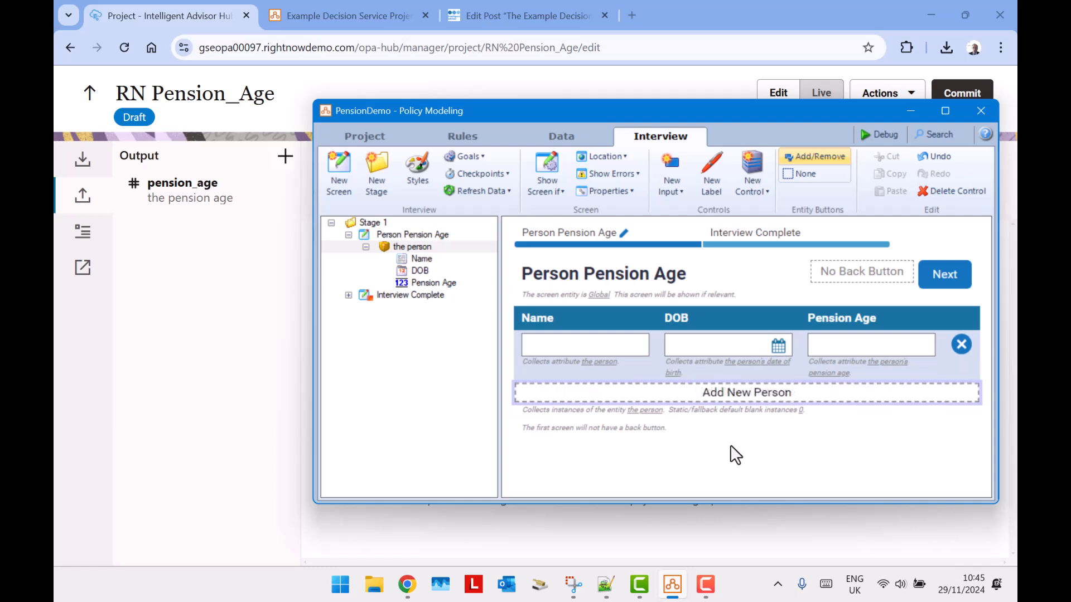
Start a new decision service reference in the project's rules and enter the user name for the Hub login.
left_click(494, 139)
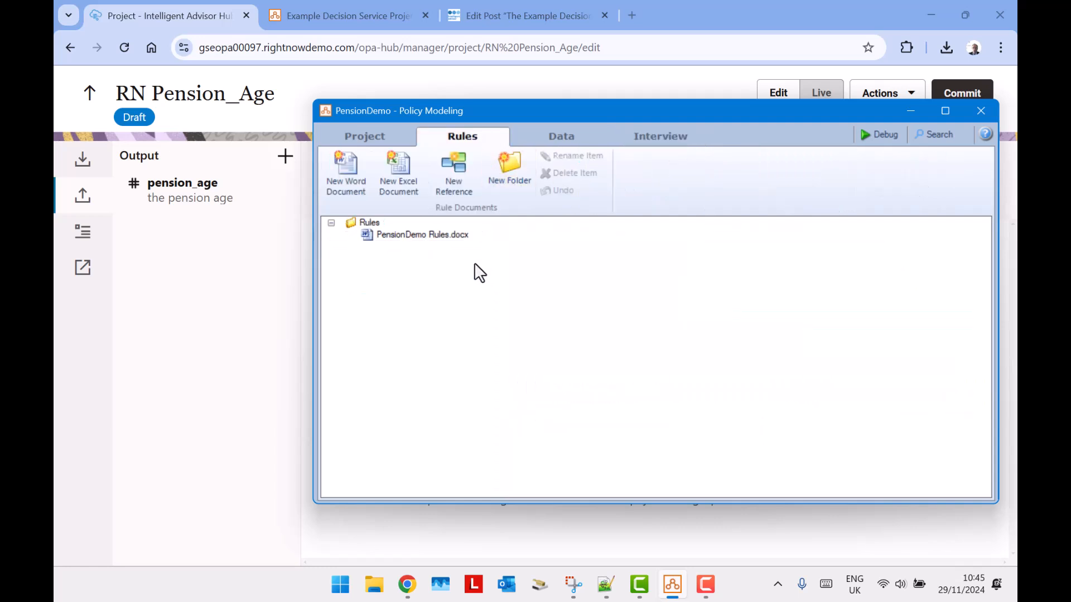
left_click(463, 166)
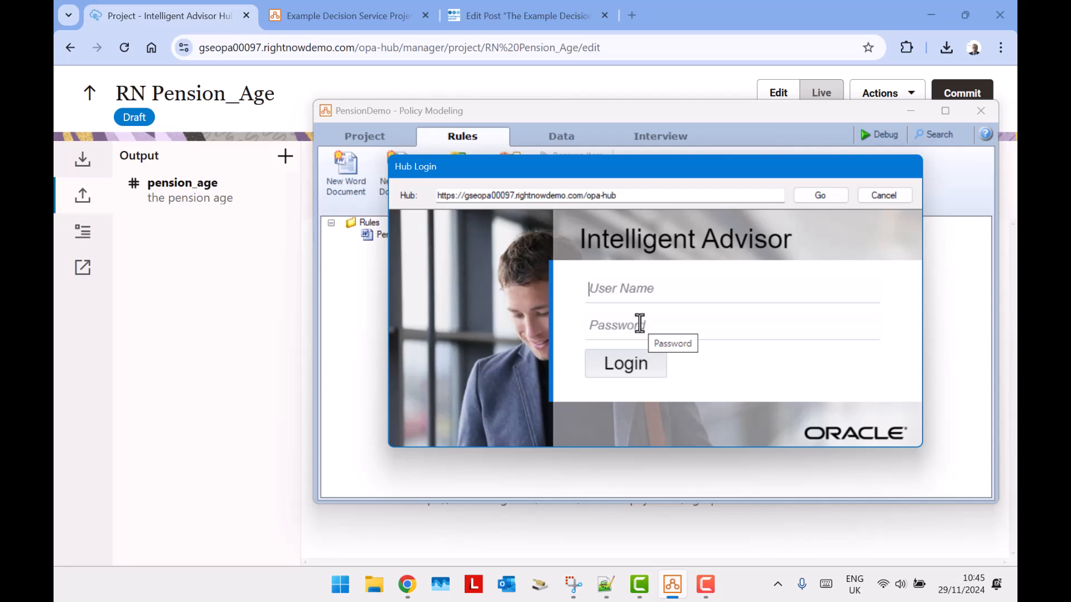
type("ri")
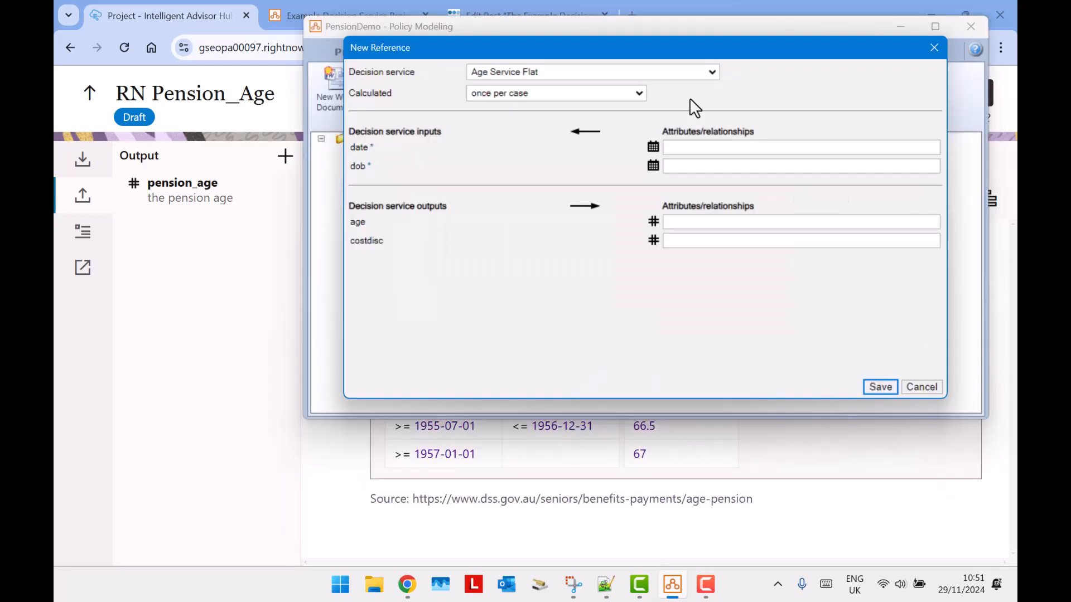
Choose RN Pension_Age (project) as the referenced decision service, calculated for each of 'the person'.
left_click(715, 72)
scroll(651, 219, "down", 10)
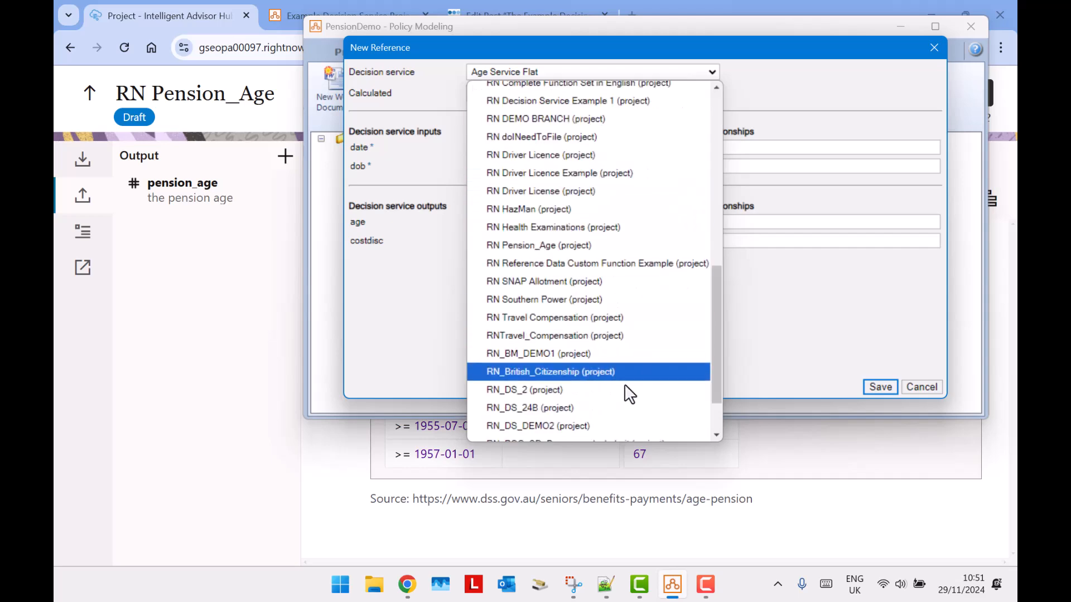
scroll(619, 384, "down", 1)
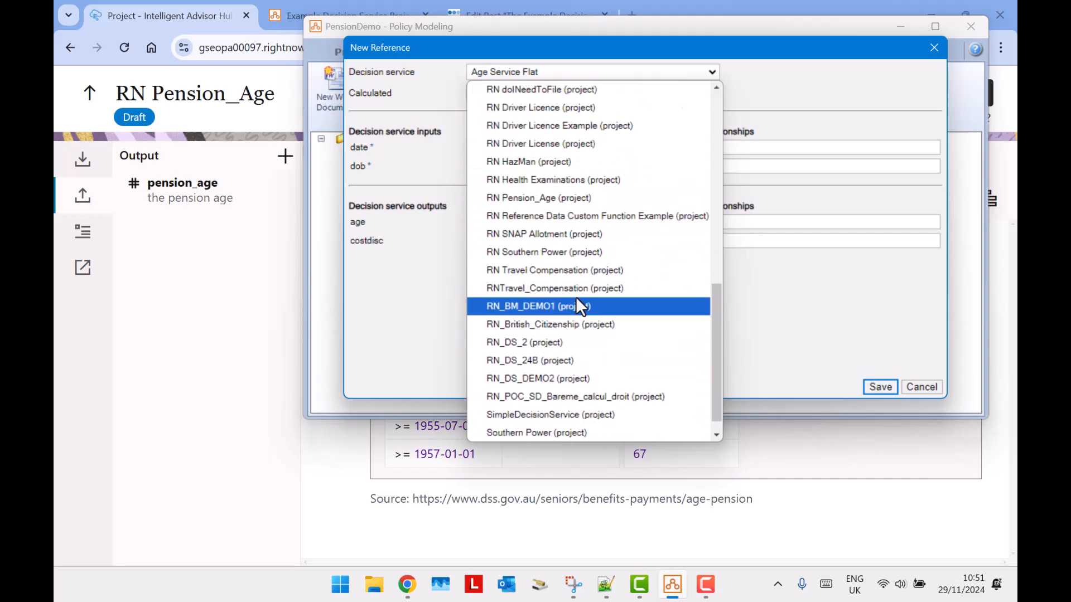
left_click(580, 197)
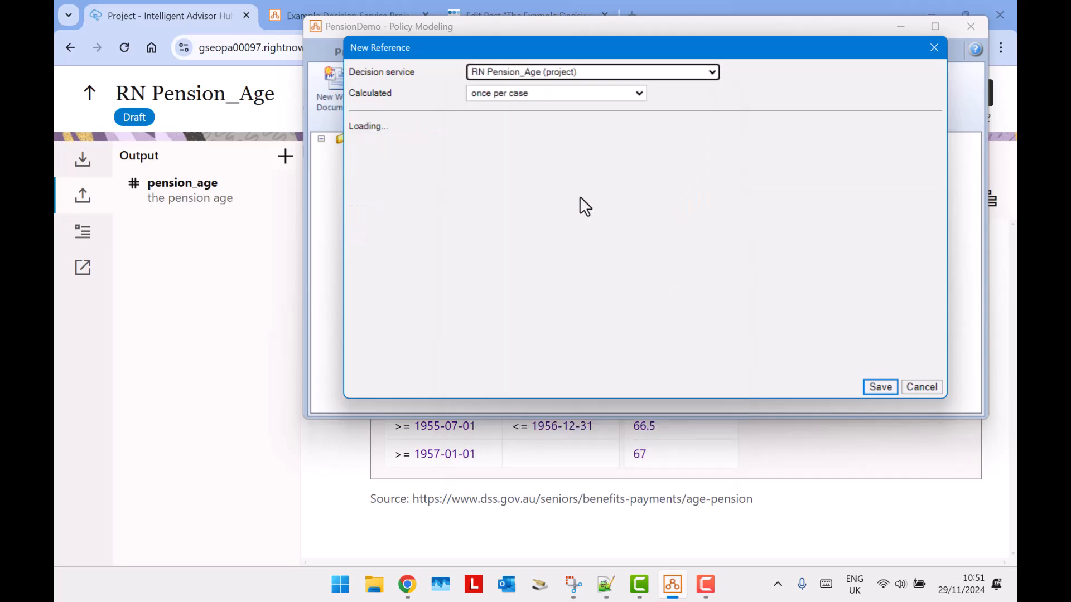
left_click(580, 93)
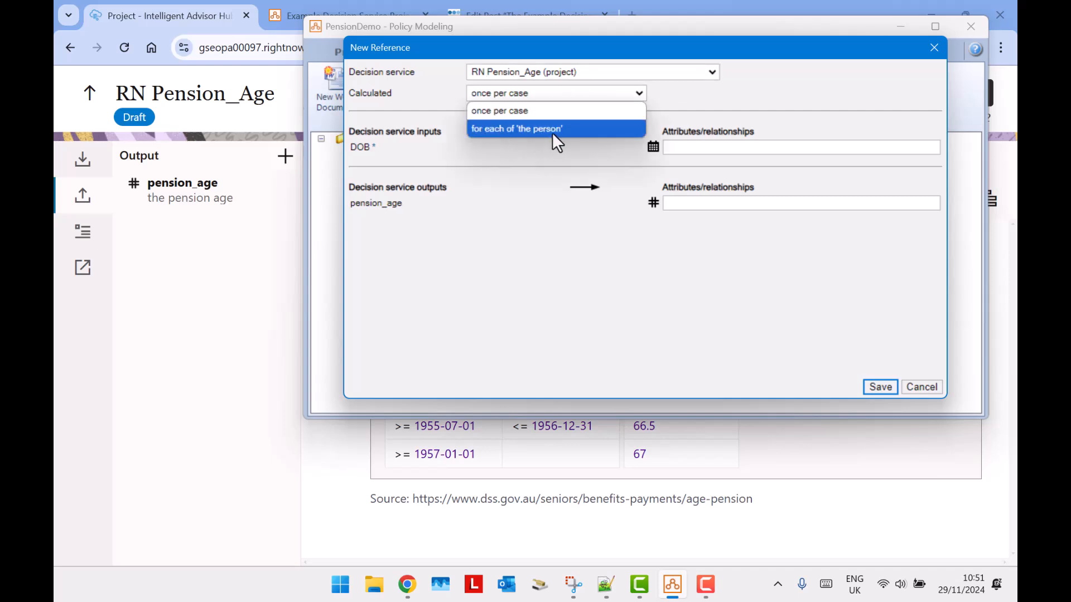
left_click(553, 135)
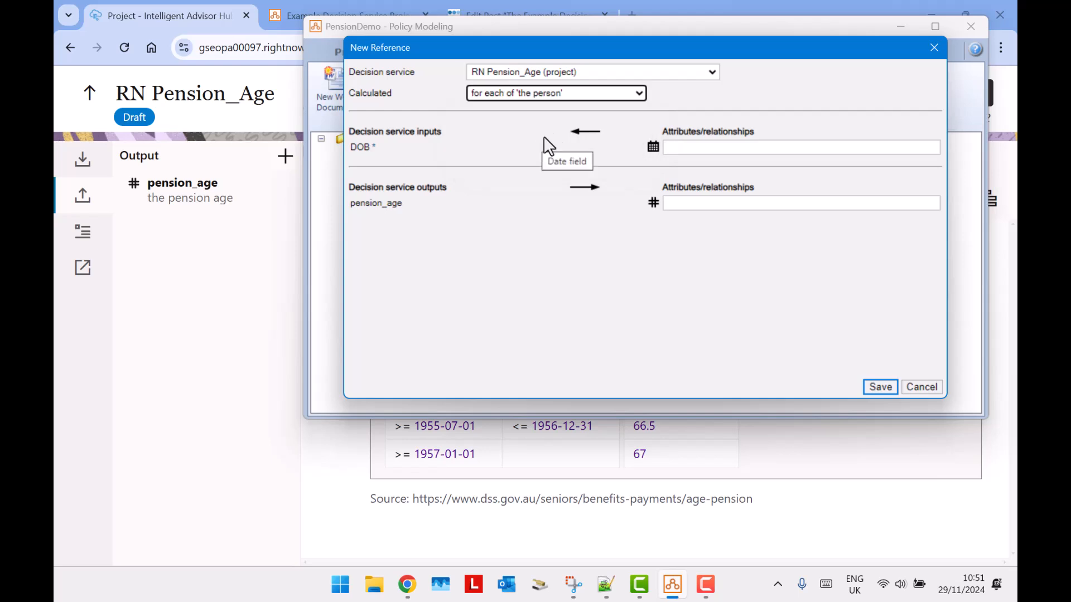
Map the DOB input to the person's date of birth and the pension_age output to the person's pension age, and save the reference.
left_click(695, 149)
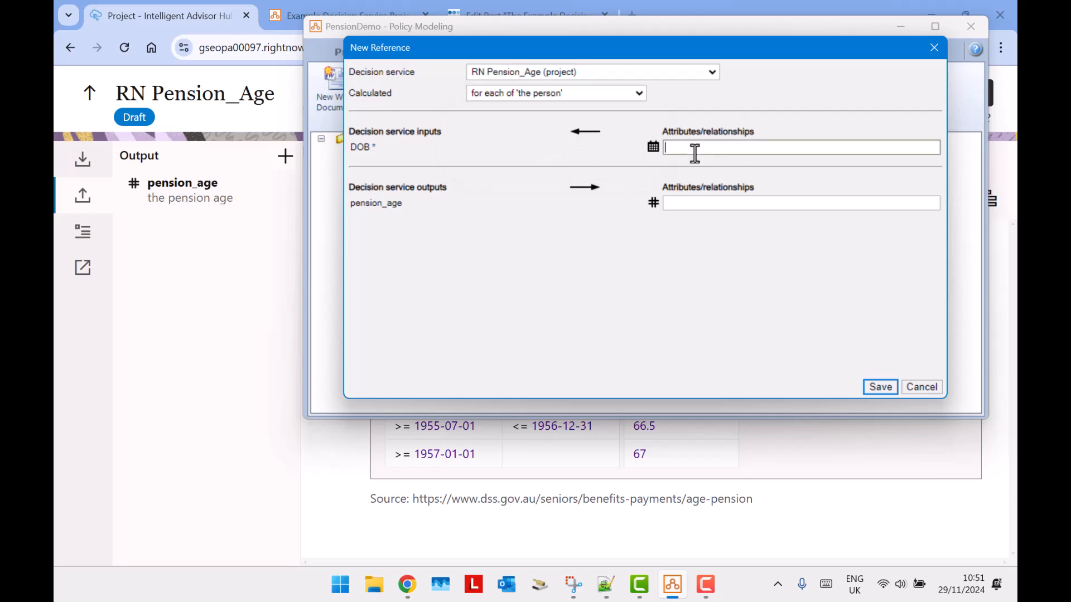
type("the")
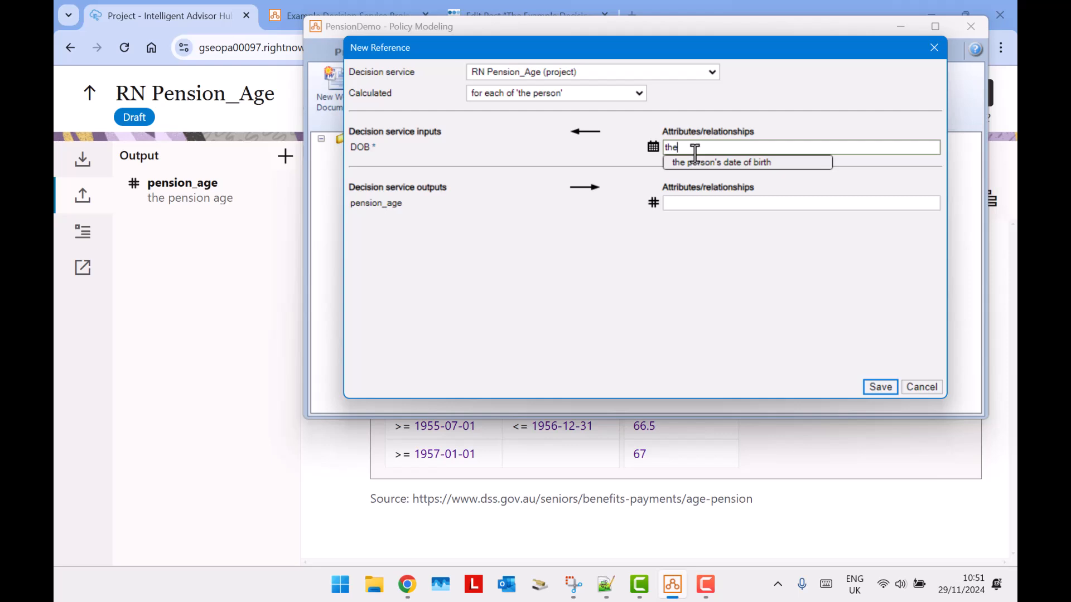
left_click(727, 163)
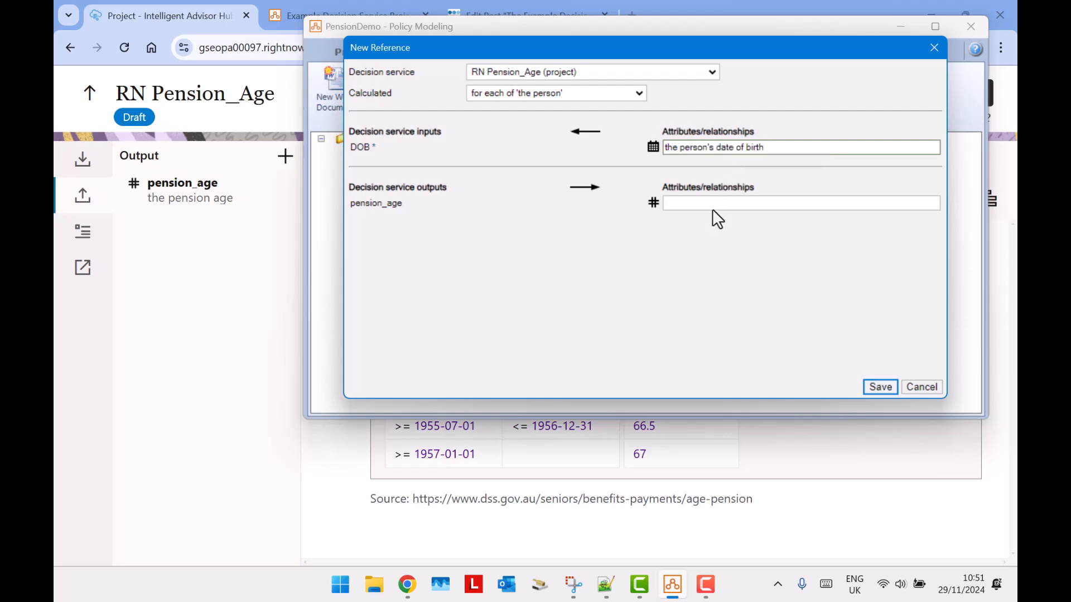
left_click(712, 207)
type("the")
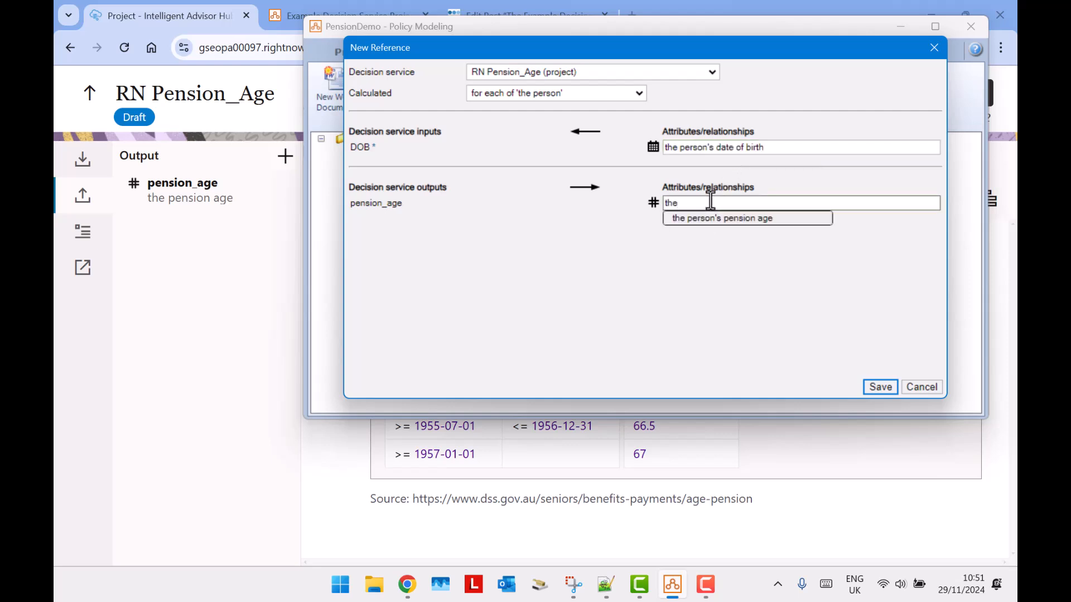
left_click(740, 218)
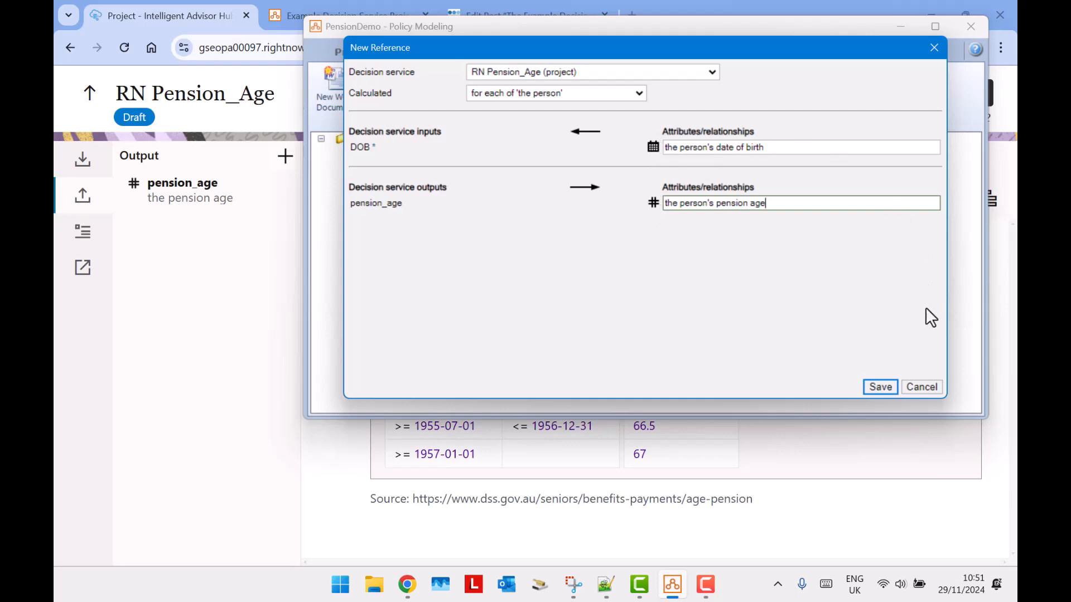
left_click(880, 385)
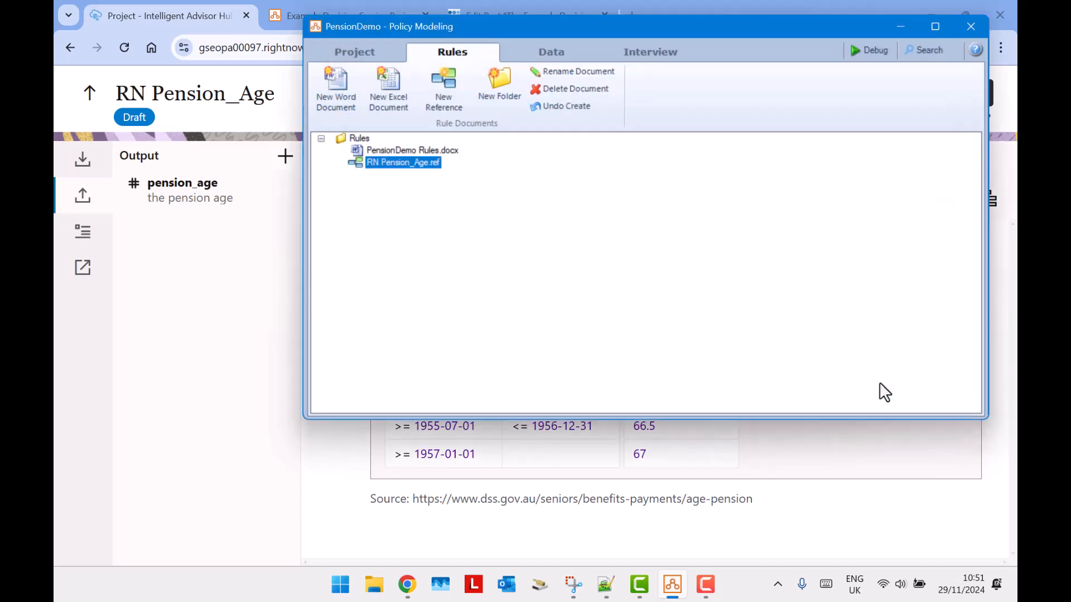
Debug the project and add two blank person rows on the Person Pension Age screen.
left_click(873, 49)
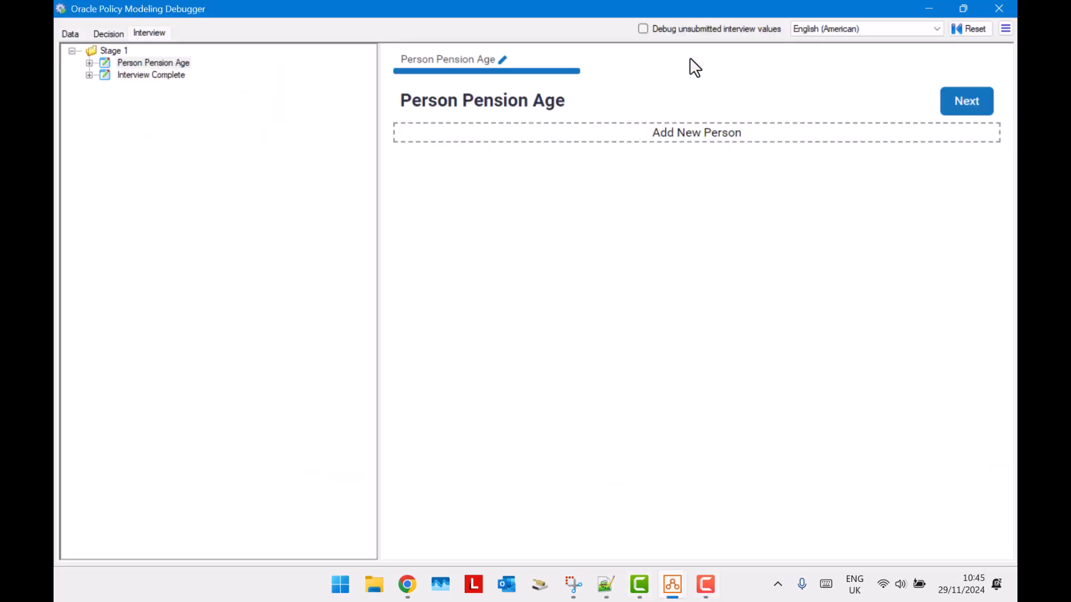
left_click(639, 134)
left_click(573, 192)
Fill in the first person's name and date of birth, leaving the pension age to the decision service.
left_click(442, 164)
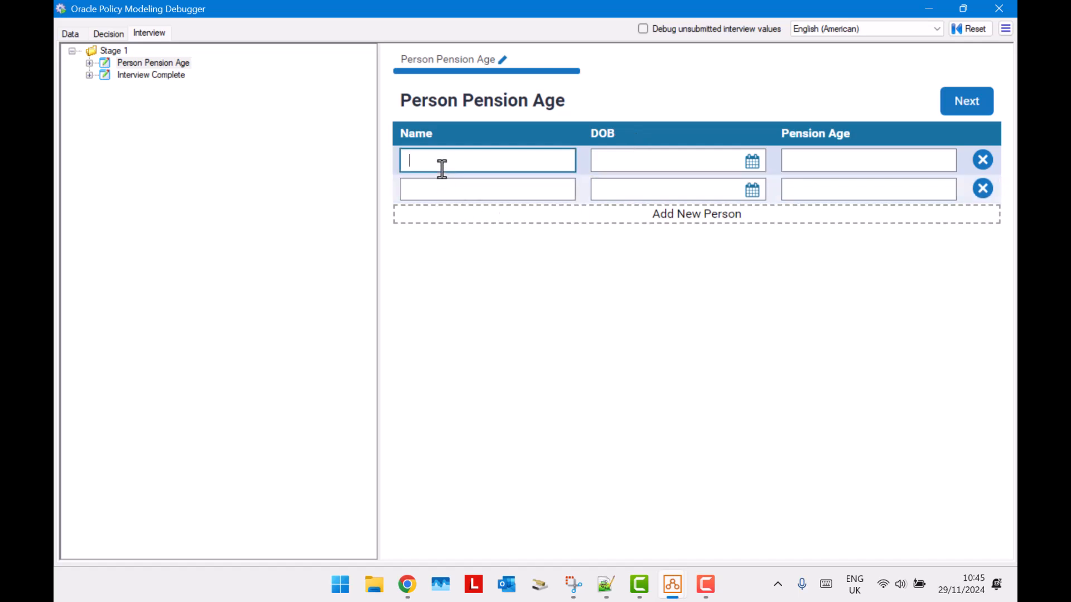
type("Richard")
key("Tab")
left_click(751, 161)
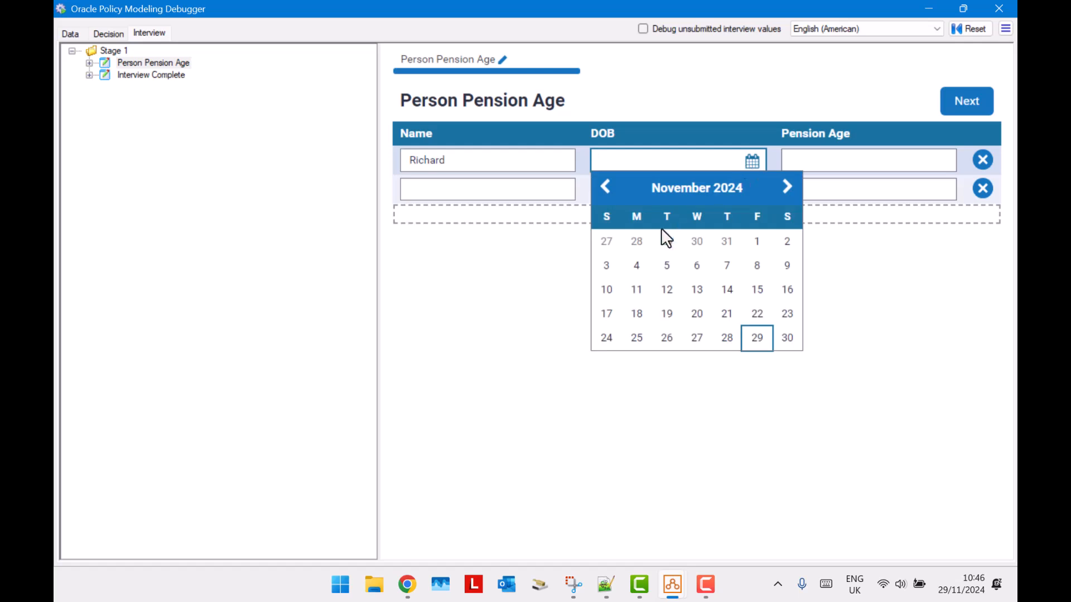
left_click(663, 238)
double_click(636, 162)
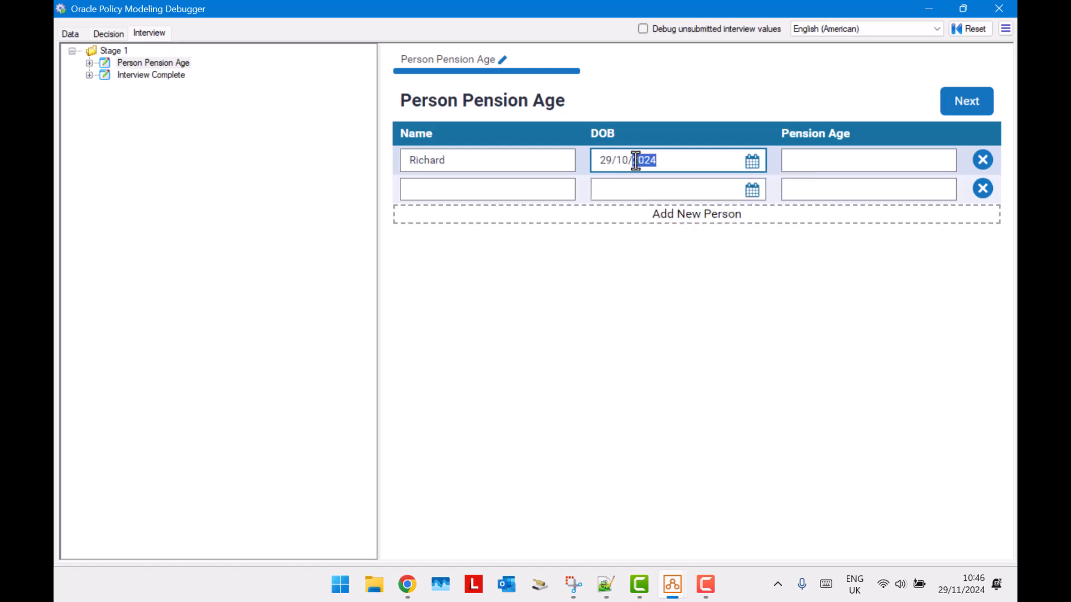
type("1954")
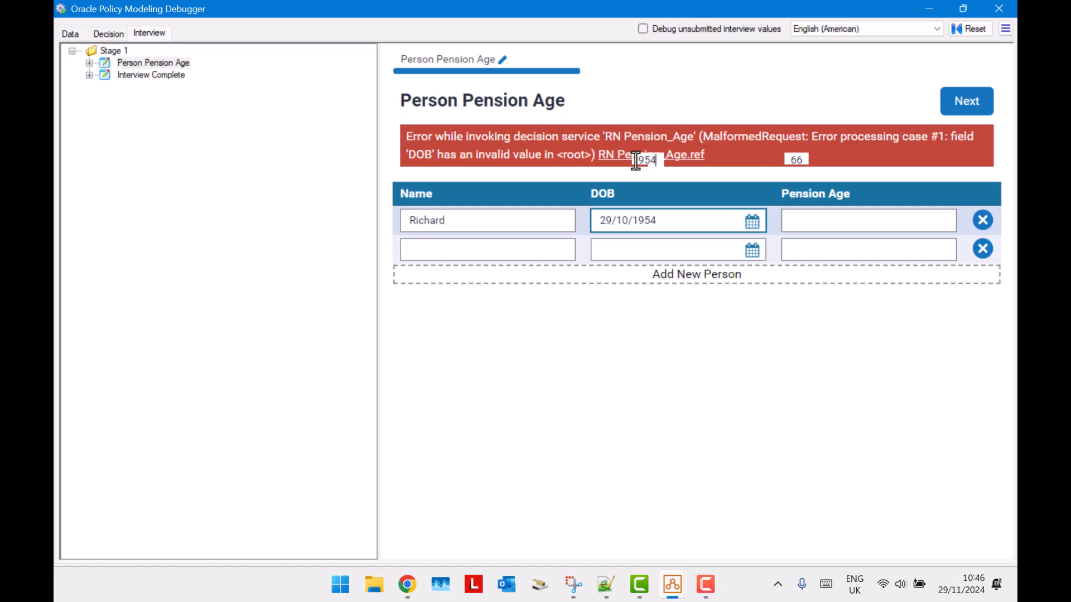
Fill in the second person's name and date of birth in the second row of the table.
key("Tab")
key("Tab")
key("Tab")
type("Anna")
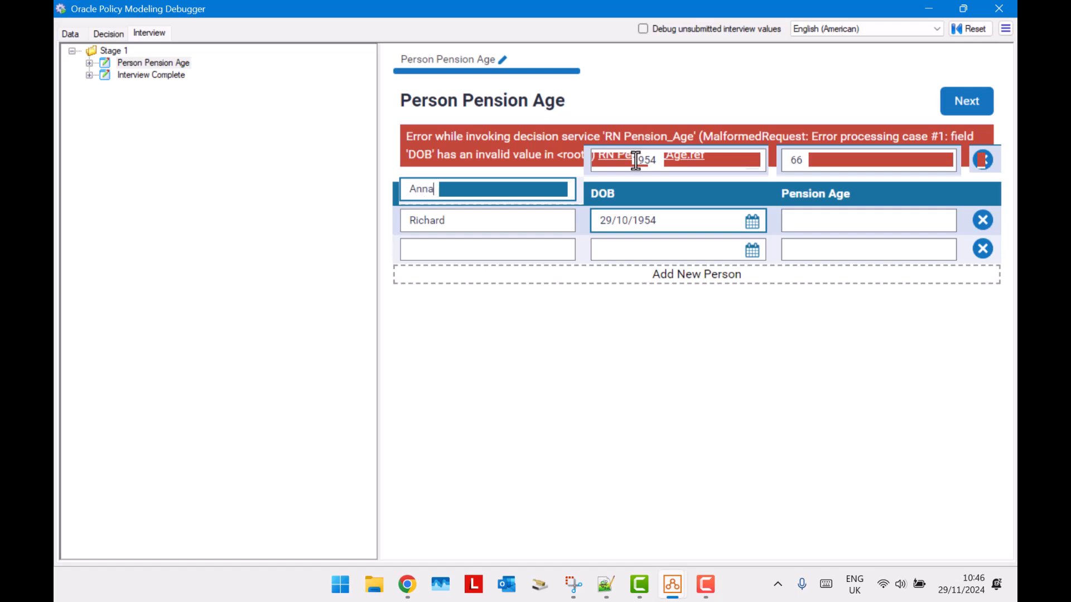
key("Tab")
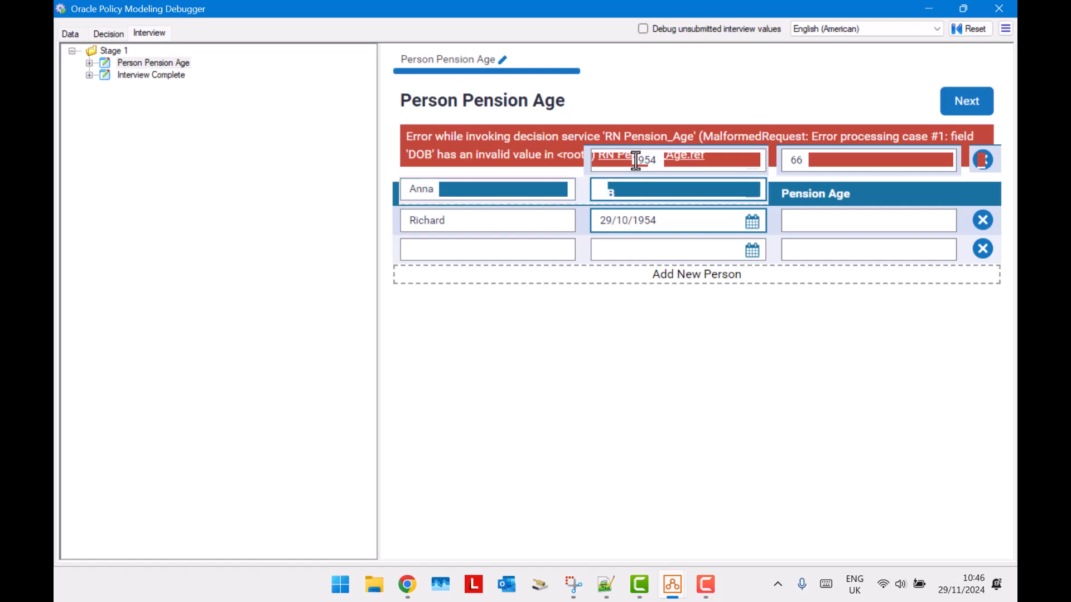
left_click(748, 193)
left_click(637, 270)
key("BackSpace")
key("BackSpace")
key("BackSpace")
key("BackSpace")
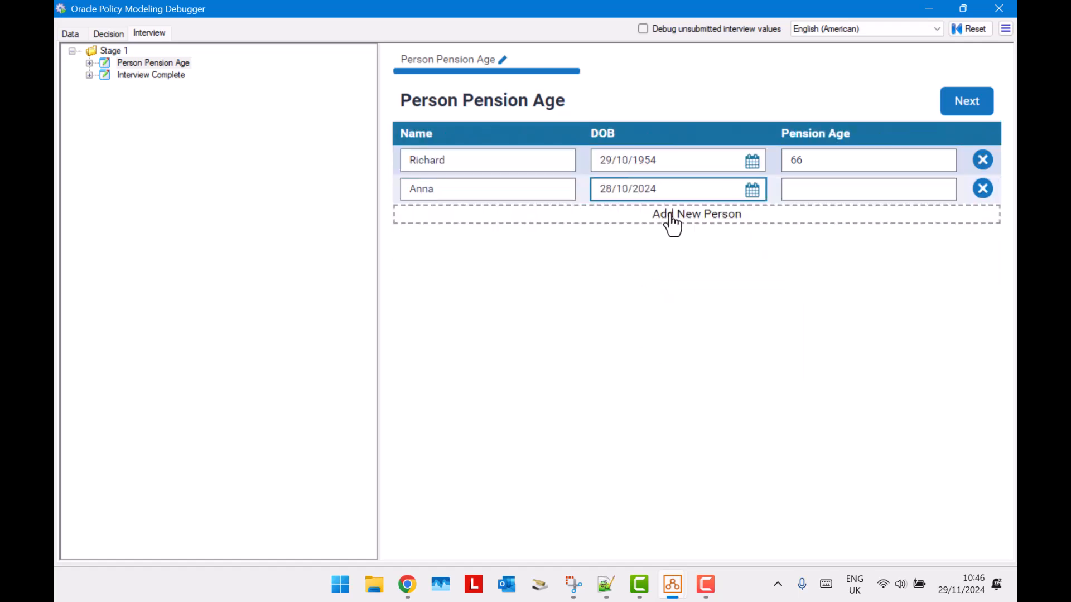
type("1956")
left_click(705, 584)
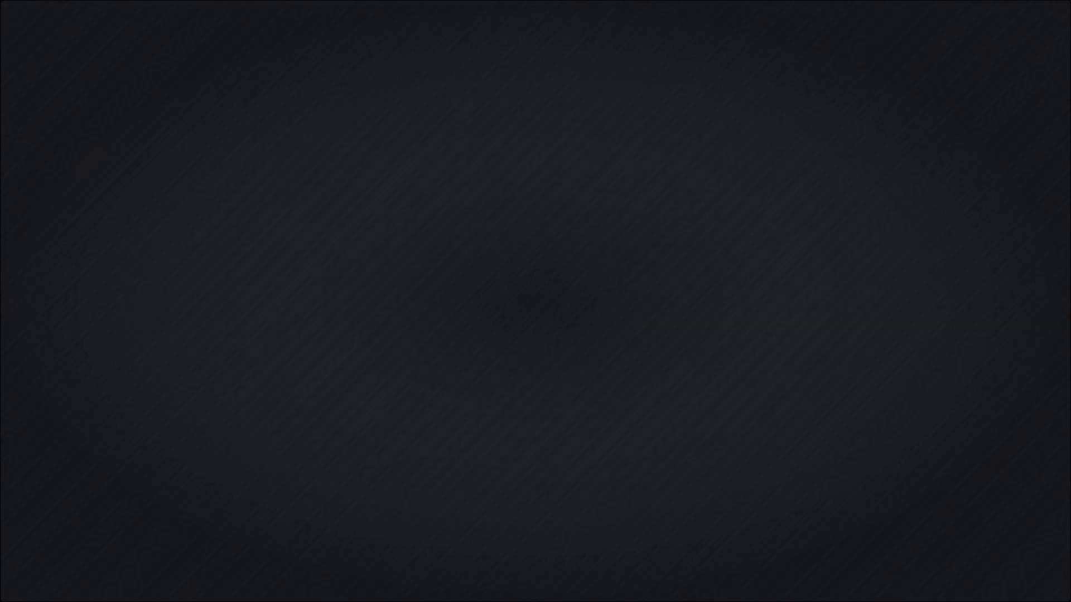